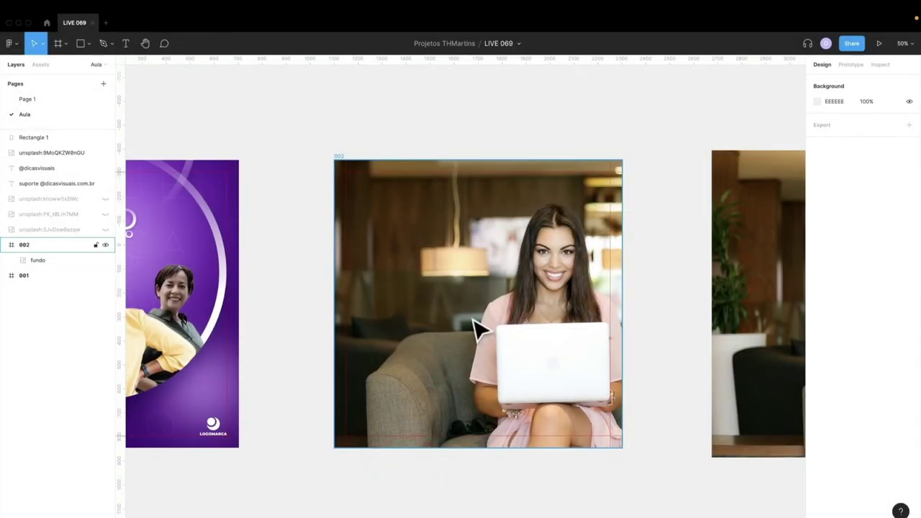
- Delete the grey Rectangle 1 placeholder so the woman-with-laptop office photo shows
scroll(right, 3)
scroll(down, 3)
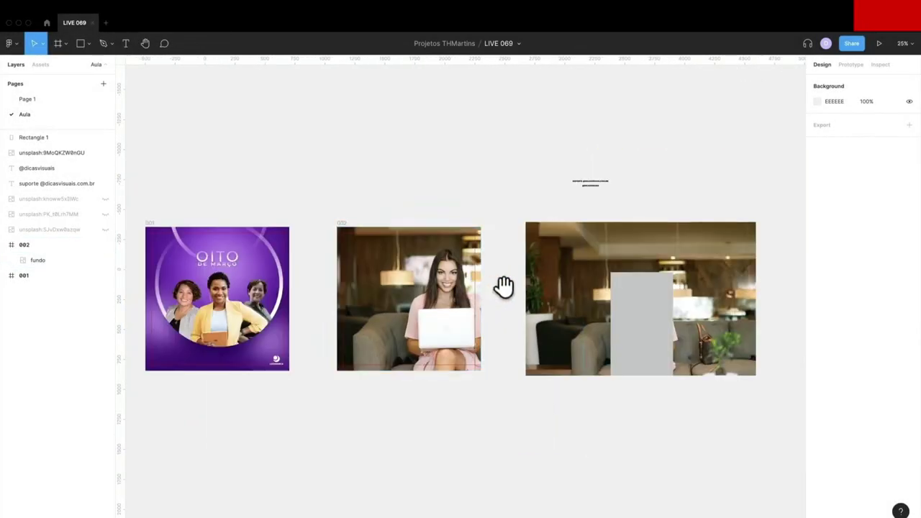
drag(504, 286, 447, 241)
click(551, 237)
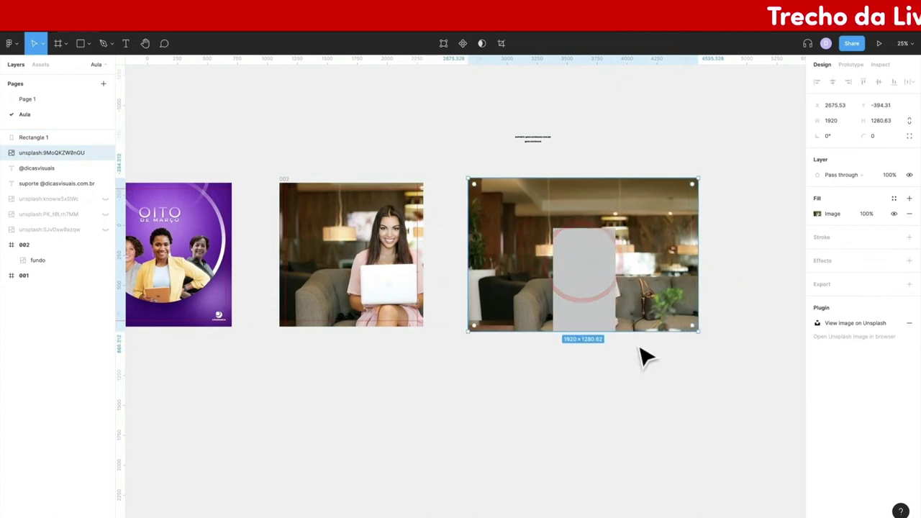
click(630, 339)
click(596, 313)
key(Delete)
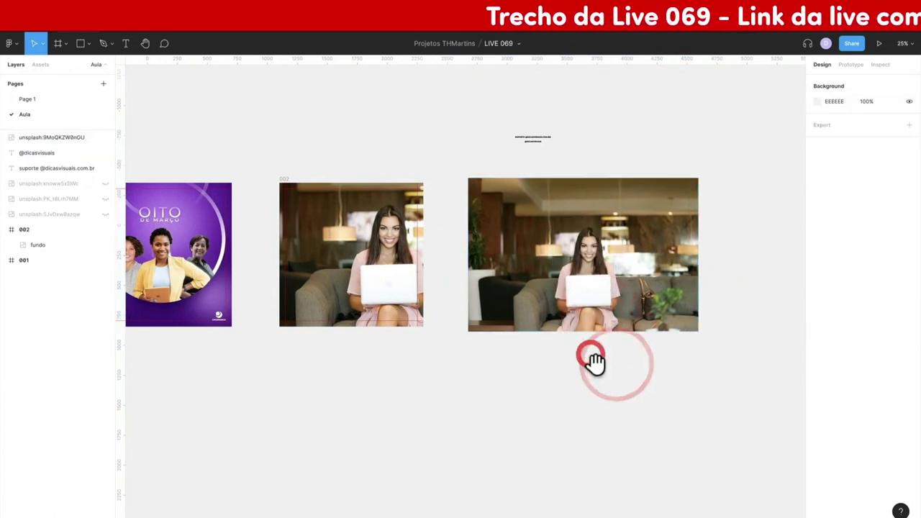
drag(595, 362, 423, 243)
right_click(415, 240)
mouse_move(461, 312)
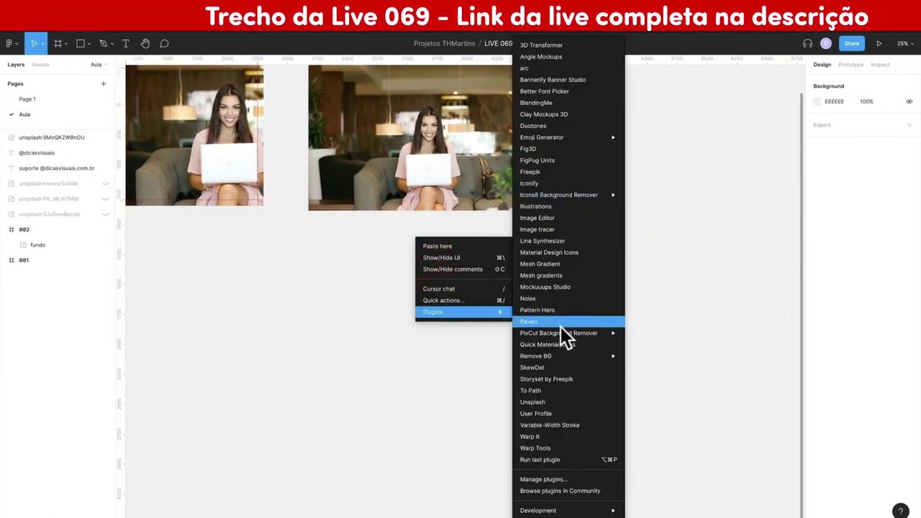
- Launch the Unsplash plugin and search it for 'bokeh'
click(565, 403)
click(632, 127)
text(bokeh)
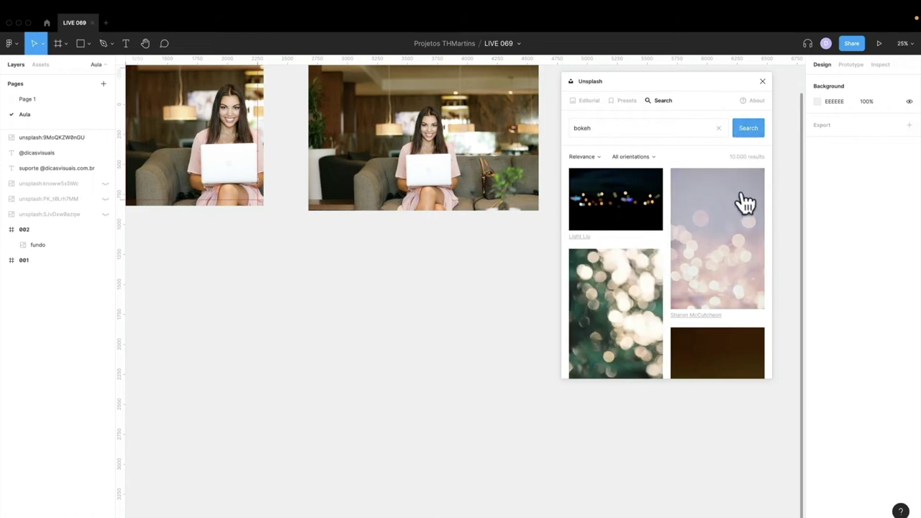
- Browse the Unsplash bokeh results, then switch to Page 1
scroll(down, 3)
scroll(down, 3)
scroll(down, 3)
scroll(down, 3)
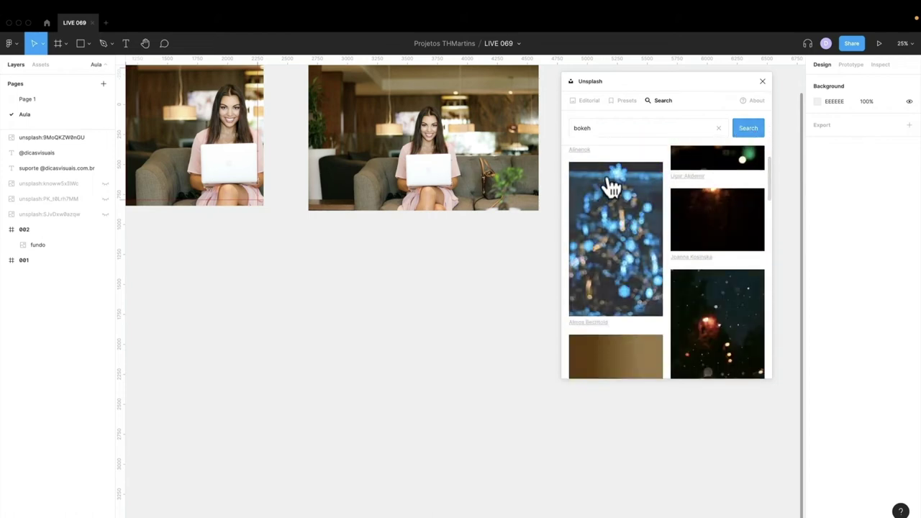
scroll(down, 3)
scroll(down, 3)
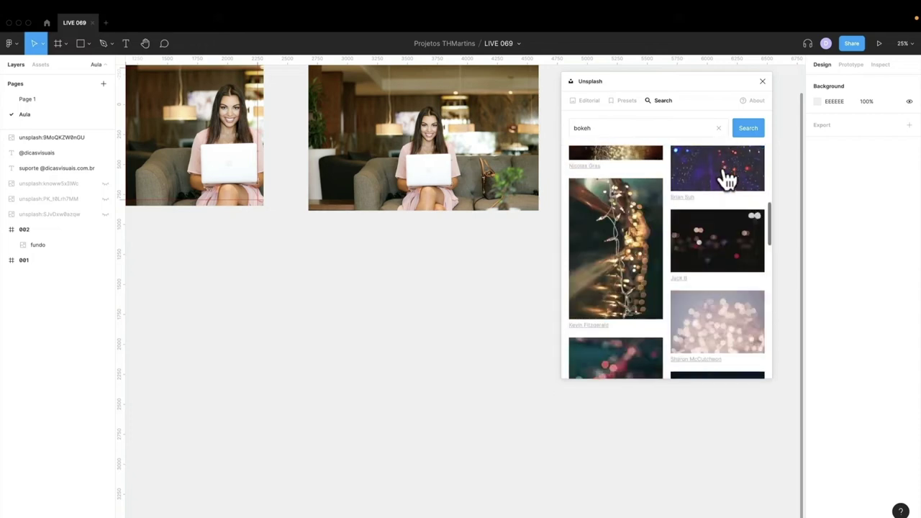
scroll(down, 3)
scroll(down, 3)
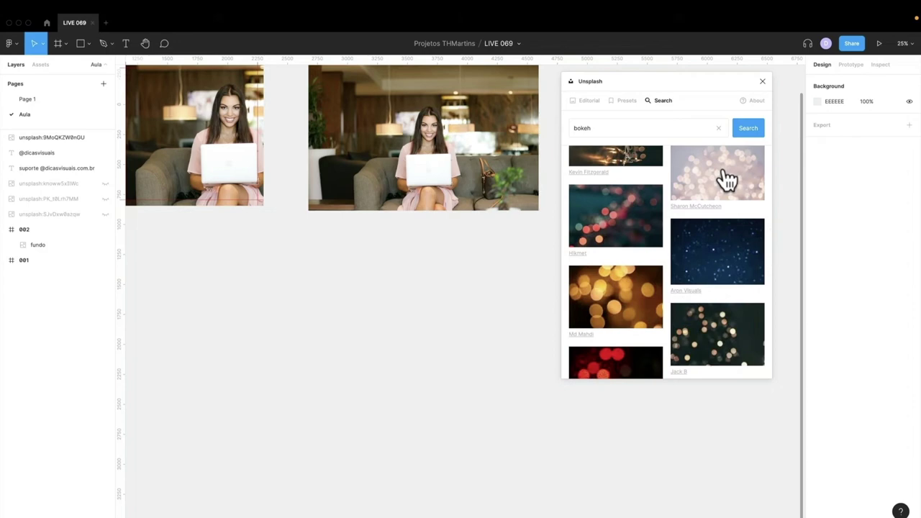
scroll(down, 3)
scroll(down, 3)
scroll(down, 3)
scroll(down, 3)
scroll(down, 3)
scroll(down, 3)
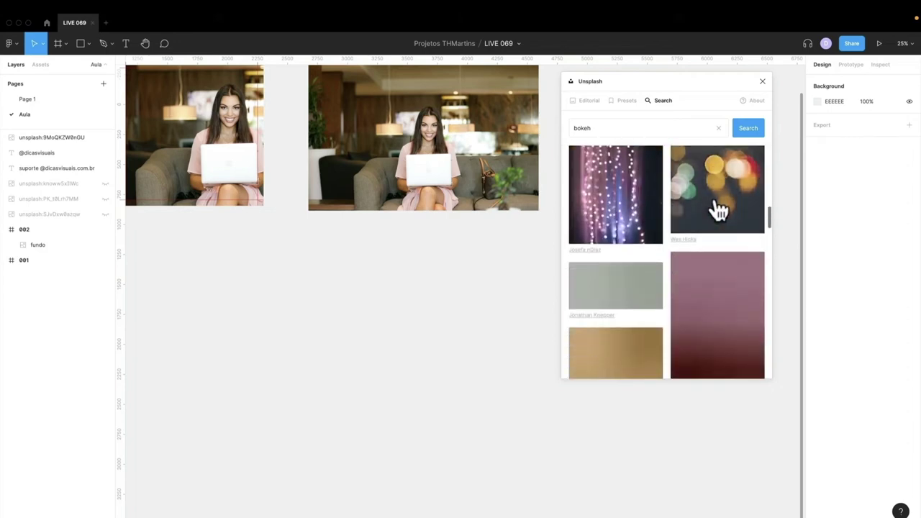
scroll(up, 3)
click(46, 100)
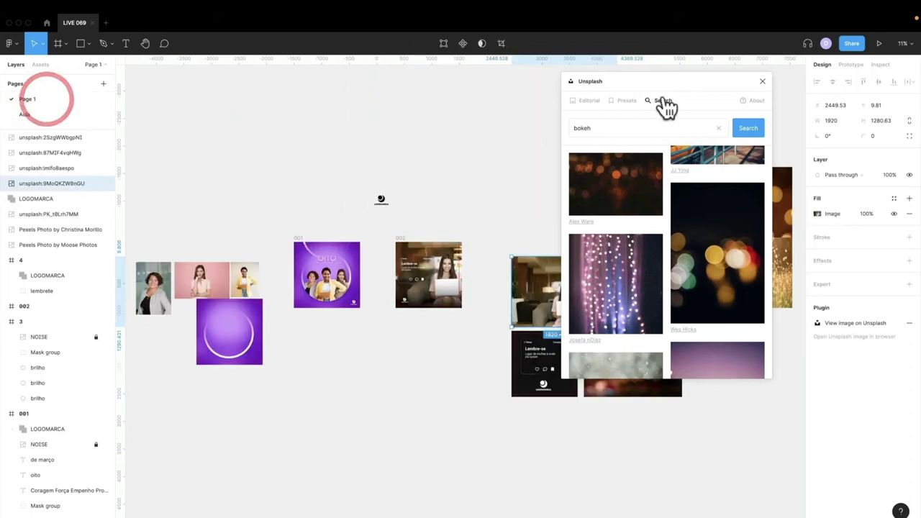
- Copy the dark orange bokeh photo from Page 1 and paste it onto the Aula page
drag(668, 92, 356, 100)
click(625, 354)
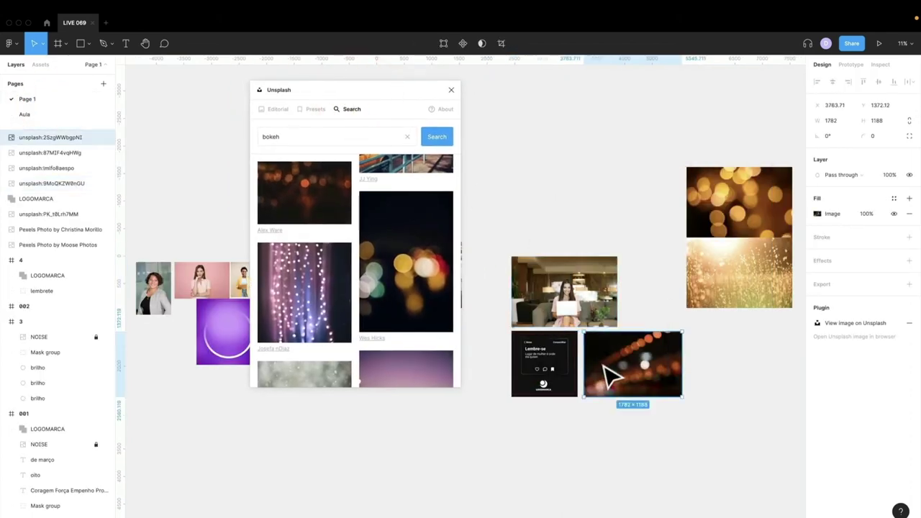
scroll(right, 3)
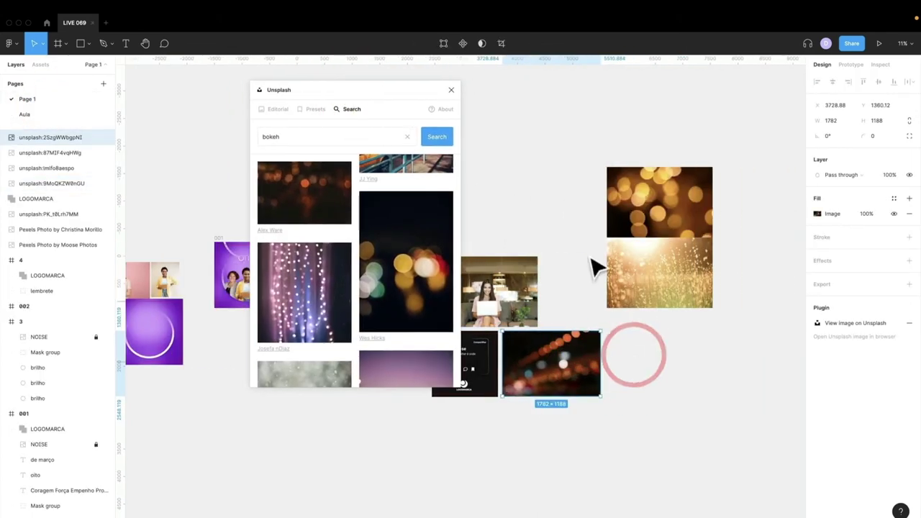
drag(572, 185, 701, 306)
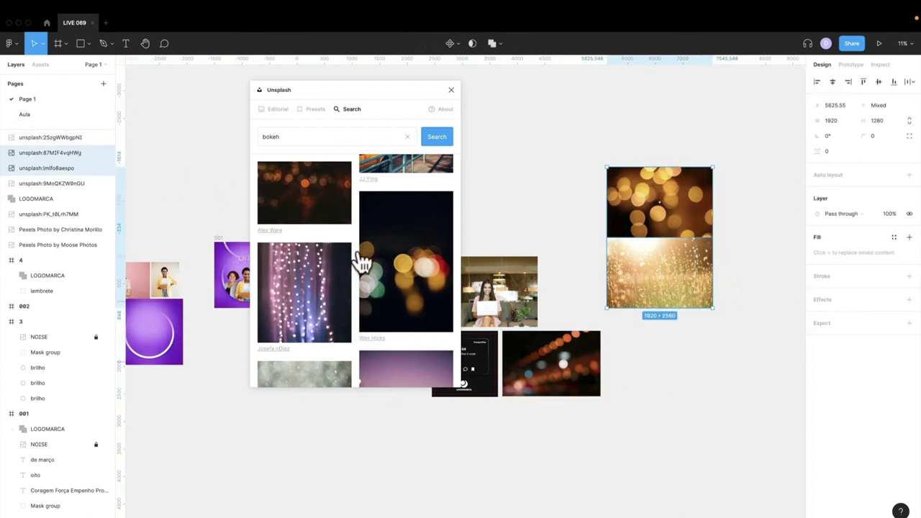
click(574, 388)
mouse_move(16, 102)
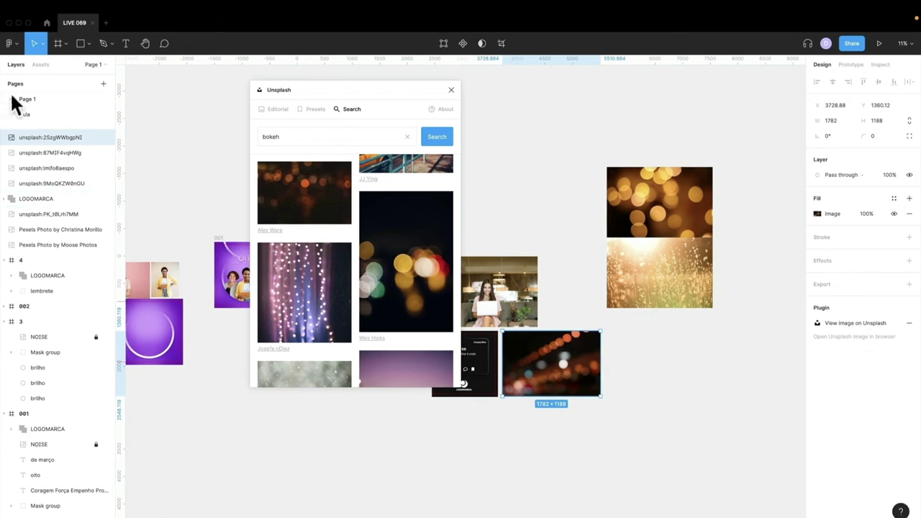
click(25, 115)
key(ctrl+v)
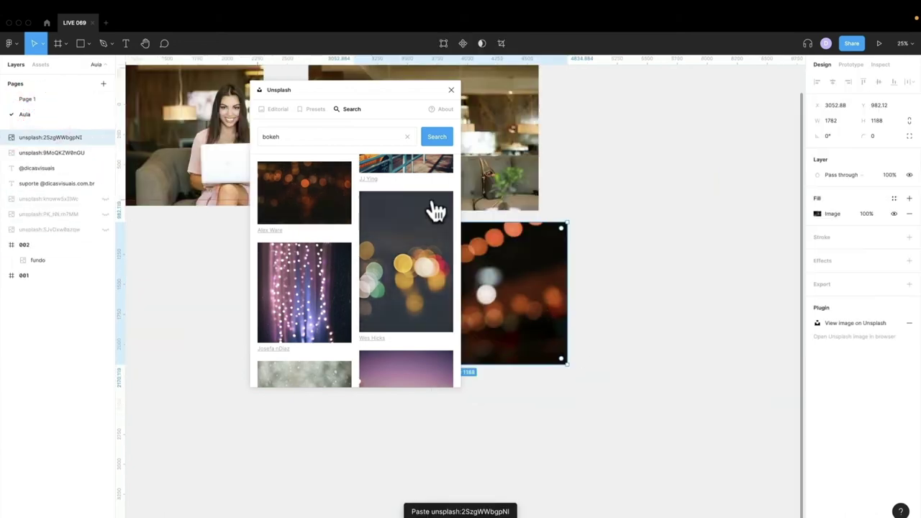
- Insert a dark orange Unsplash bokeh photo and place it right of the woman photos
click(652, 200)
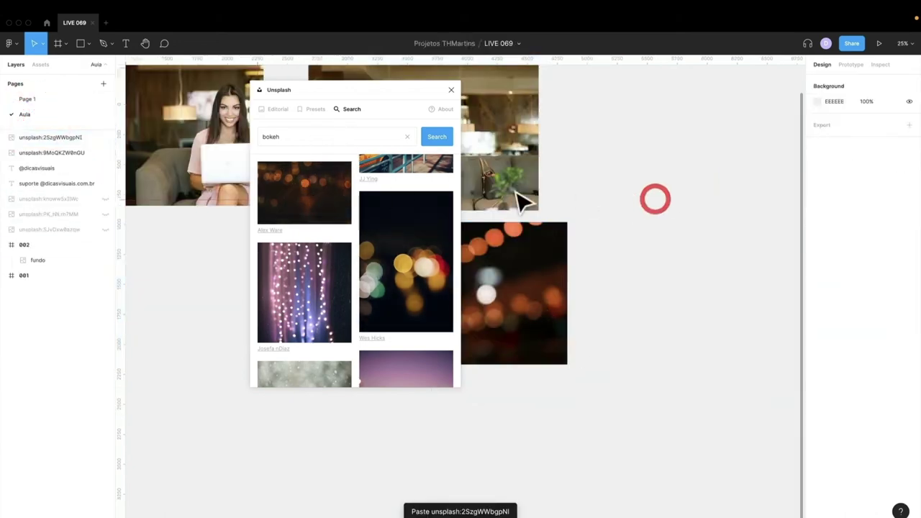
click(306, 190)
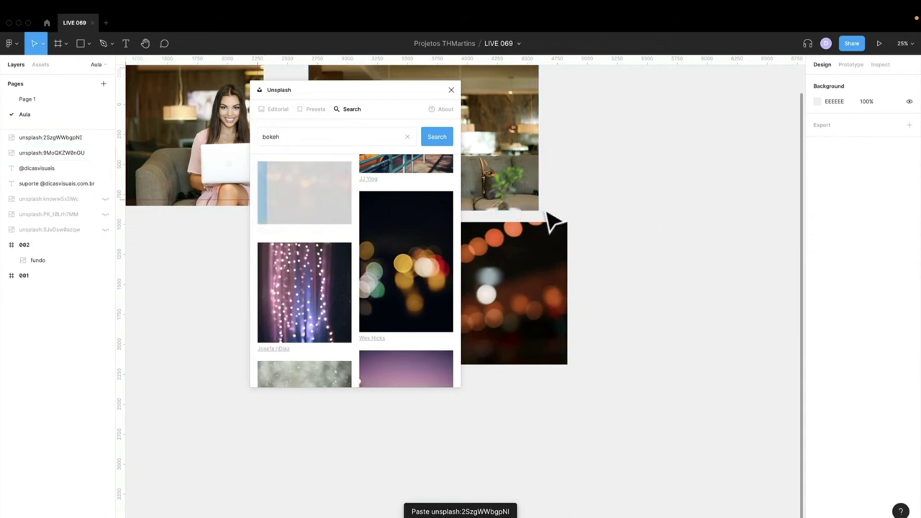
drag(530, 278, 774, 212)
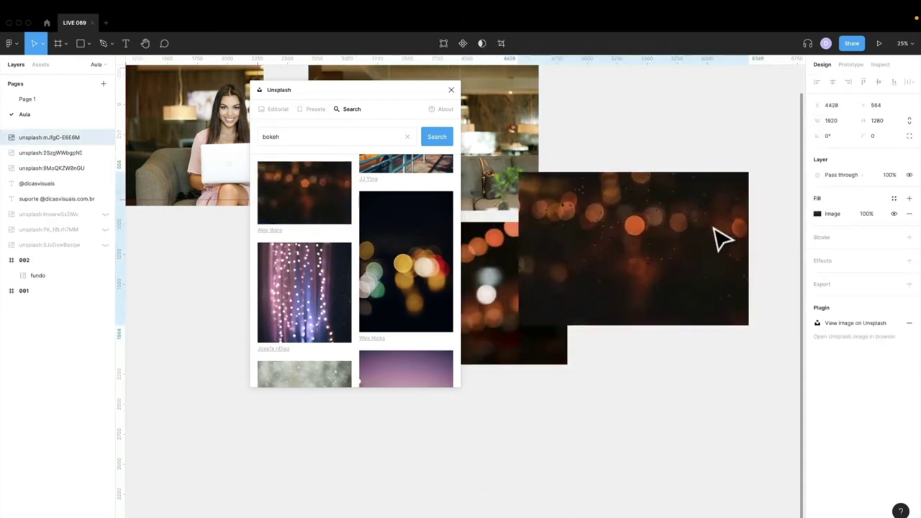
scroll(down, 3)
scroll(down, 3)
scroll(down, 3)
scroll(up, 3)
- Insert another bokeh photo from the results and close the Unsplash window
click(702, 407)
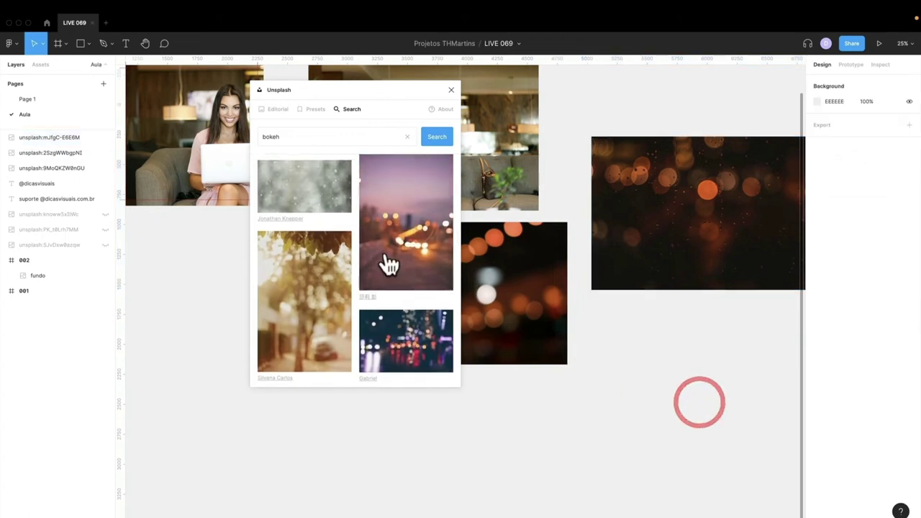
click(394, 259)
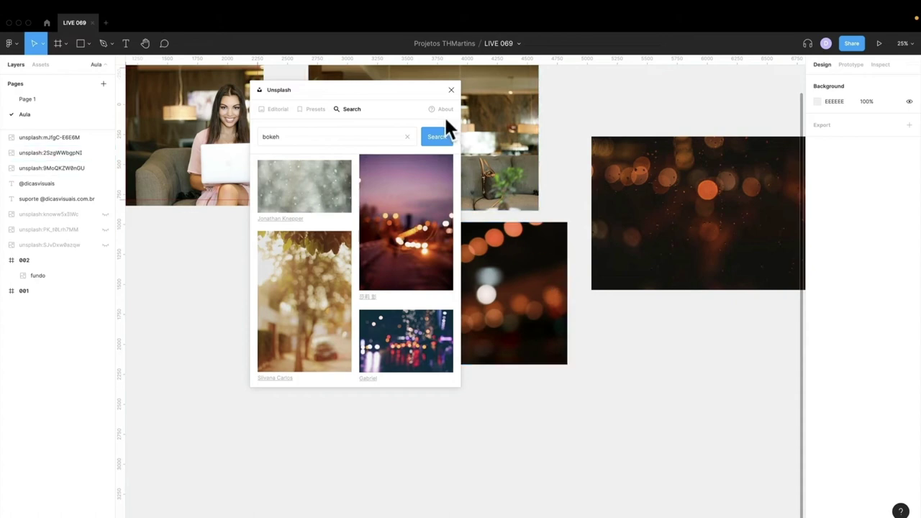
click(451, 90)
key(minus)
key(minus)
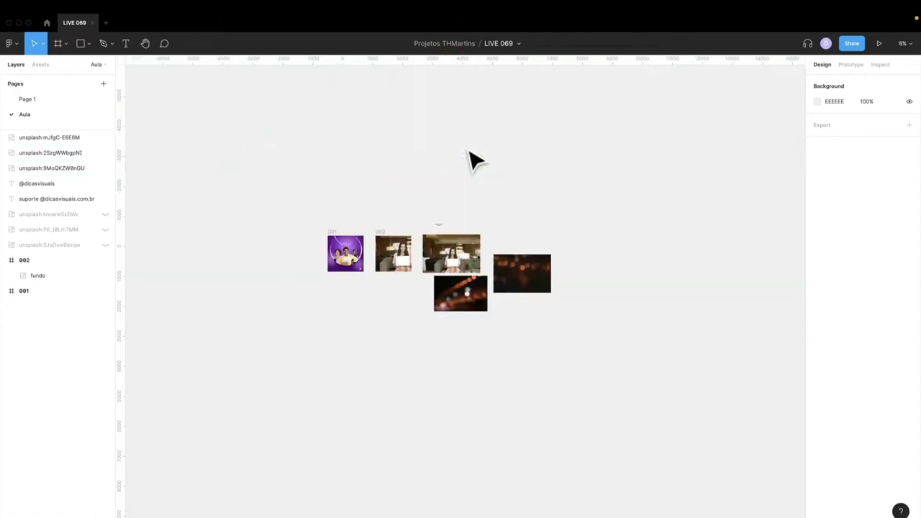
- Rearrange the two bokeh photos below and right of the frames, then reopen Unsplash
key(plus)
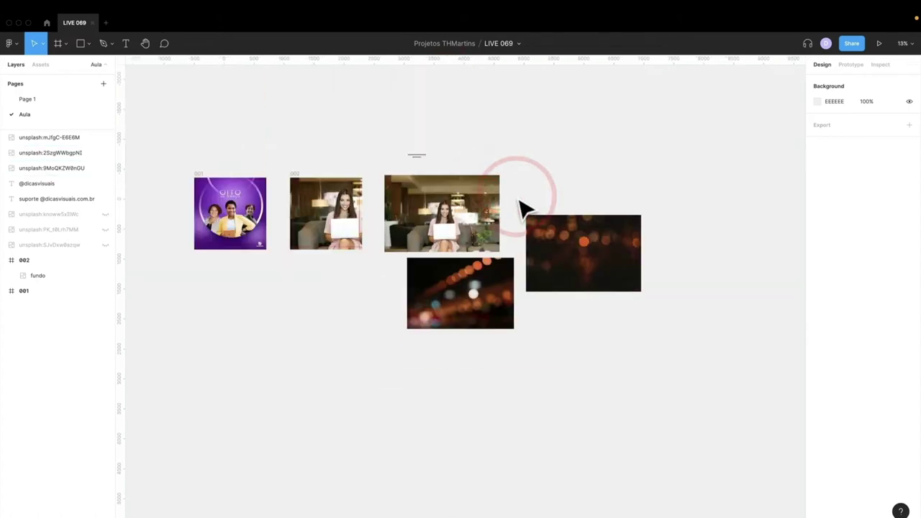
drag(466, 279, 437, 280)
drag(573, 266, 672, 203)
click(582, 243)
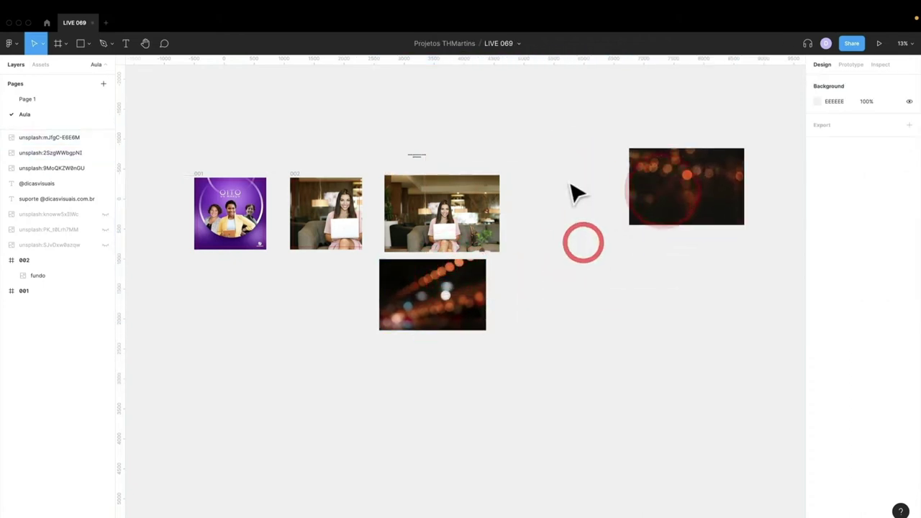
right_click(568, 180)
click(709, 401)
text(boekh)
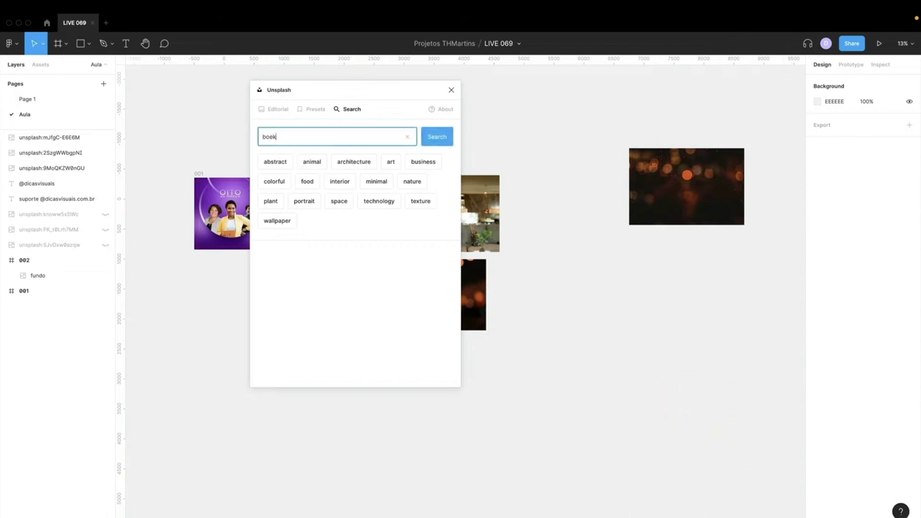
- Correct the Unsplash search to 'bokeh' and insert the soft pink bokeh photo
key(ctrl+a)
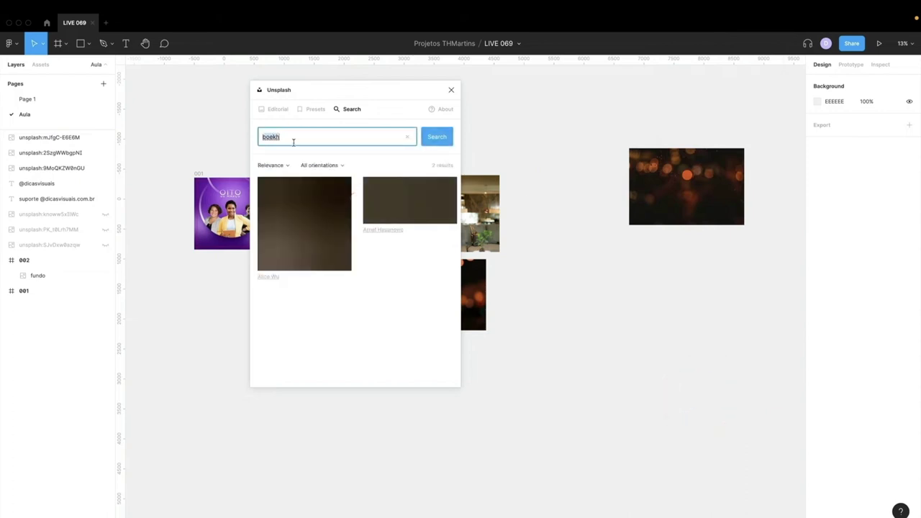
text(bo)
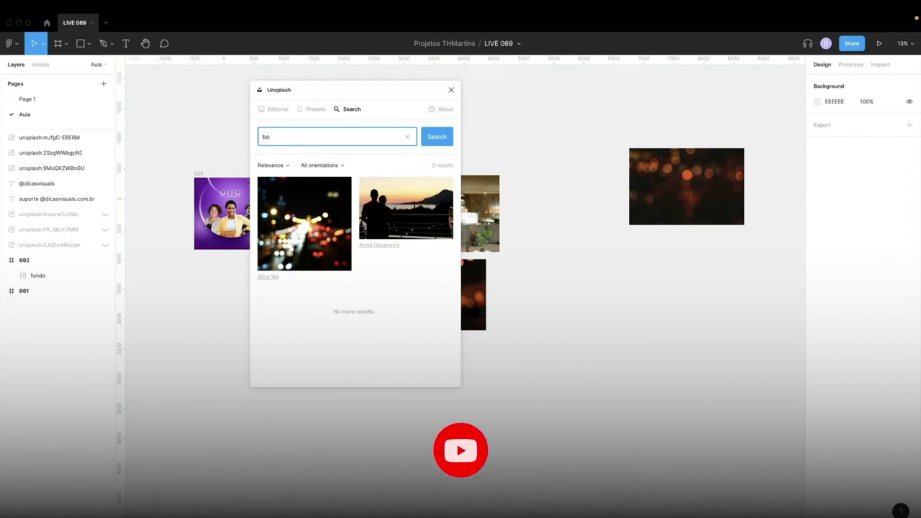
text(keh)
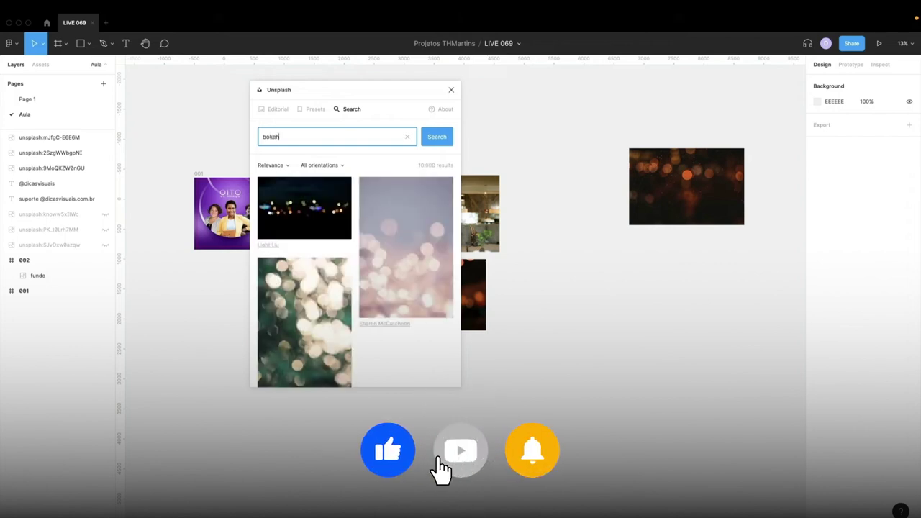
click(390, 239)
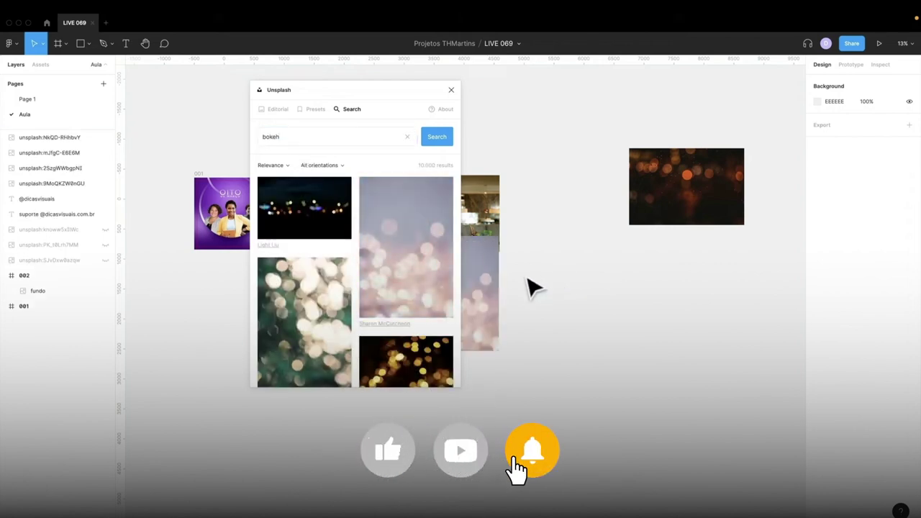
- Place the pink bokeh photo on the canvas beside the other bokeh images
drag(389, 243, 649, 295)
scroll(down, 3)
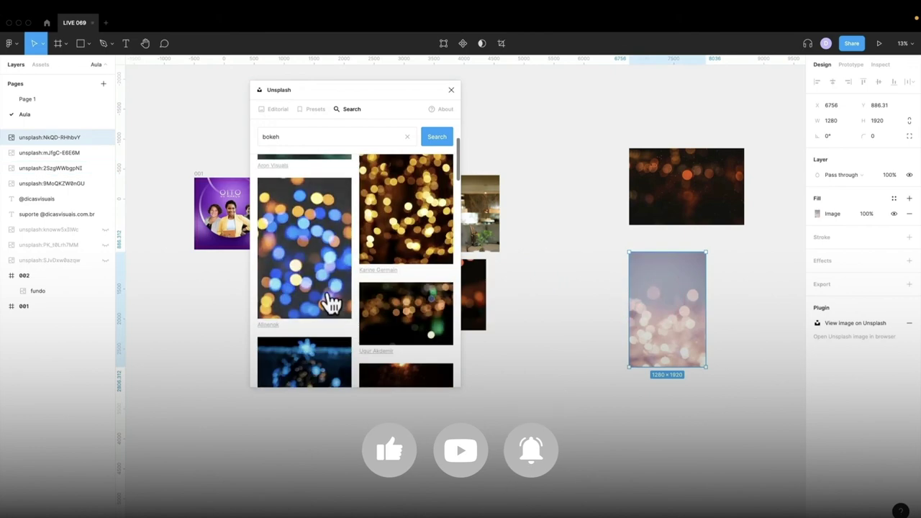
scroll(down, 3)
scroll(down, 3)
scroll(down, 3)
scroll(down, 3)
scroll(down, 3)
scroll(down, 3)
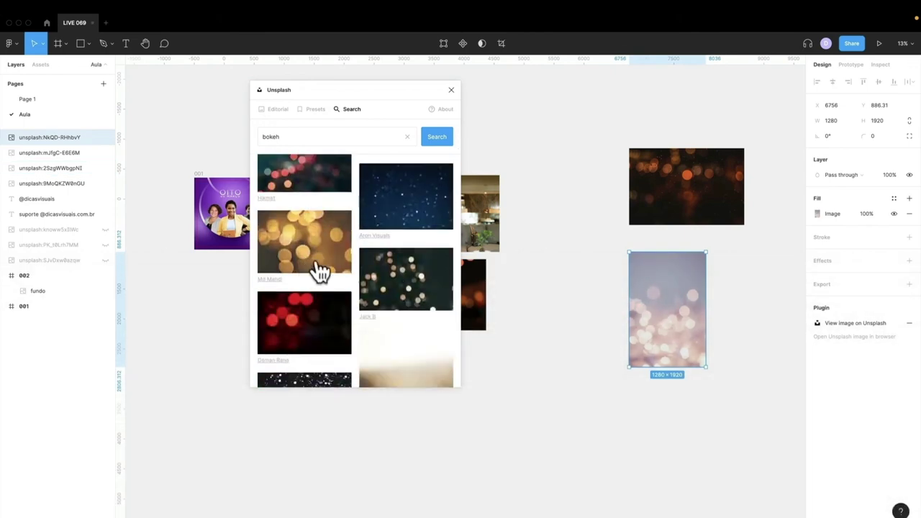
click(582, 362)
- Add the blue-and-orange city-lights bokeh photo below the pink image and close Unsplash
scroll(down, 3)
scroll(down, 3)
scroll(down, 3)
scroll(down, 3)
scroll(down, 3)
scroll(down, 3)
scroll(down, 3)
scroll(down, 3)
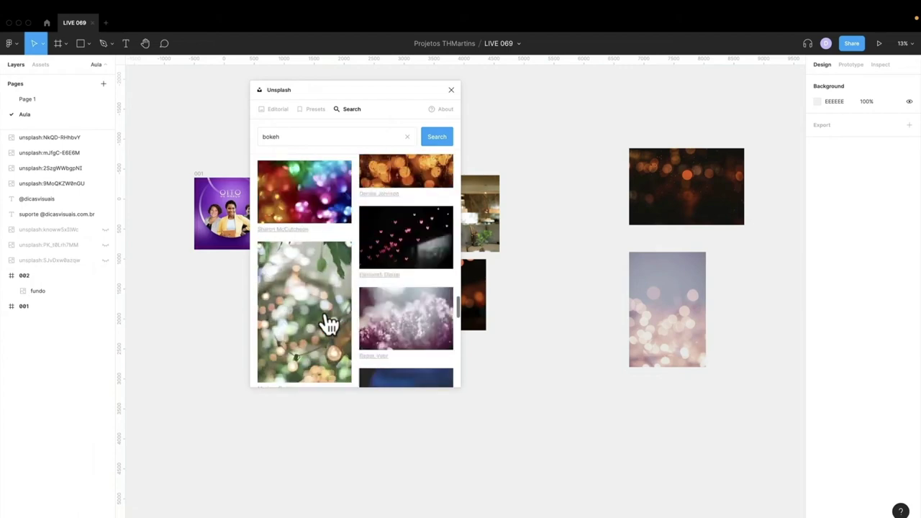
scroll(down, 3)
scroll(down, 3)
scroll(down, 3)
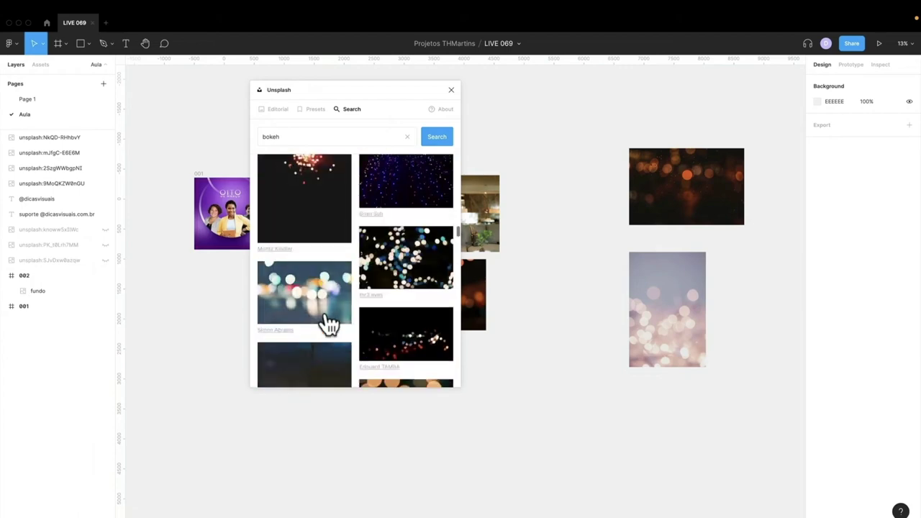
click(323, 304)
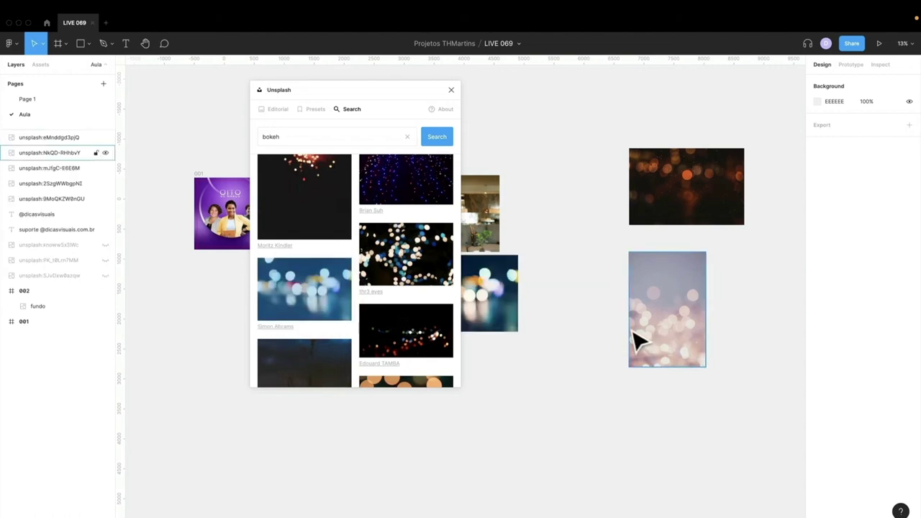
drag(566, 364, 722, 440)
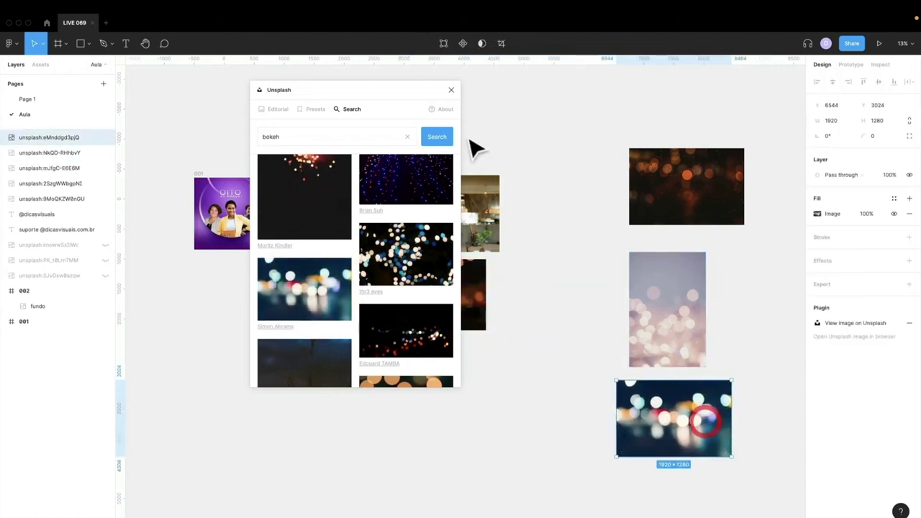
click(450, 90)
- Move the dark orange bokeh photo into frame 002
click(557, 241)
click(308, 211)
drag(350, 267, 551, 385)
scroll(up, 3)
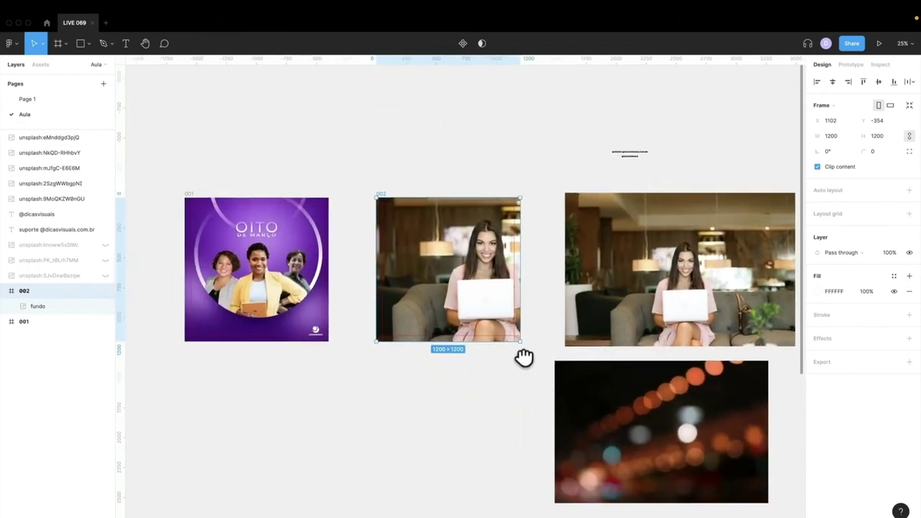
click(499, 335)
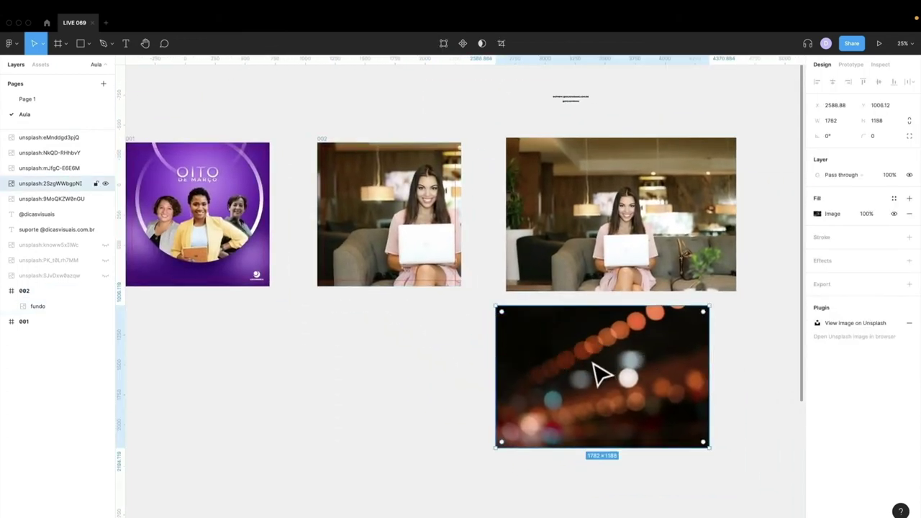
drag(609, 362, 612, 352)
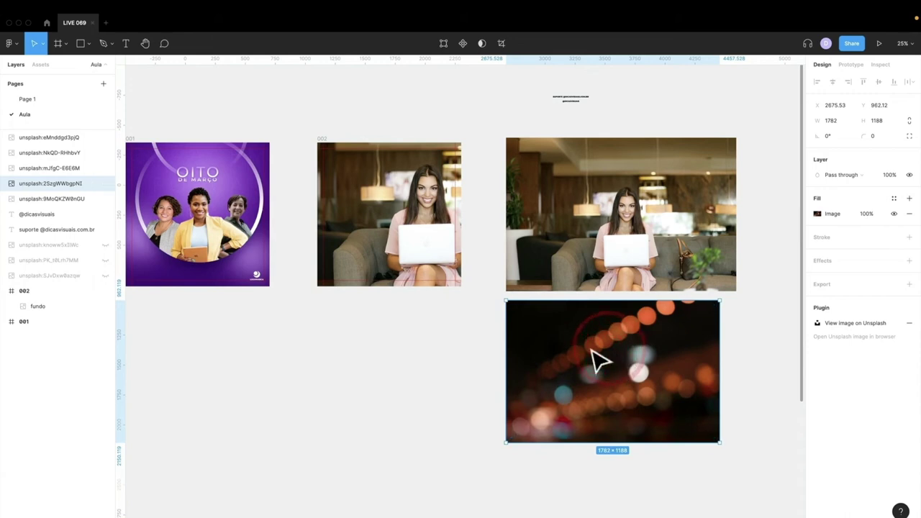
drag(611, 358, 381, 207)
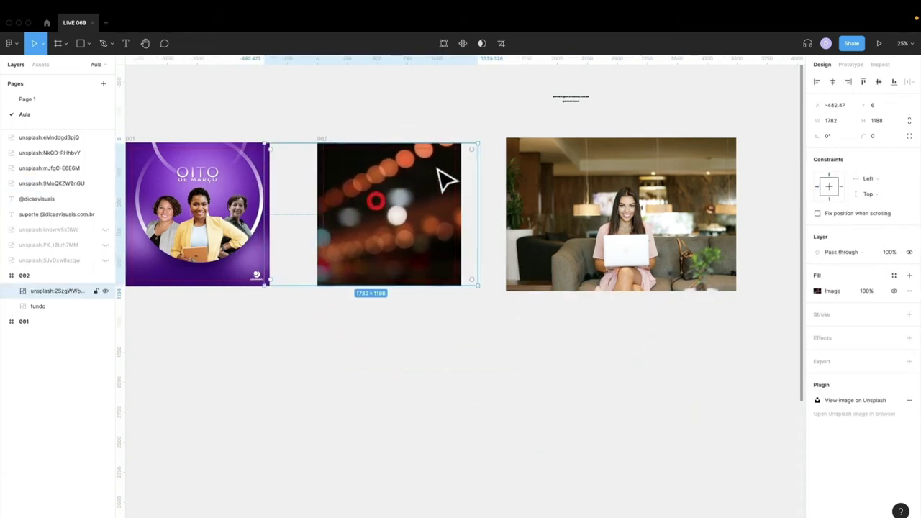
- Enlarge the bokeh photo to 1914×1276 and shift it to cover frame 002
drag(481, 145, 490, 136)
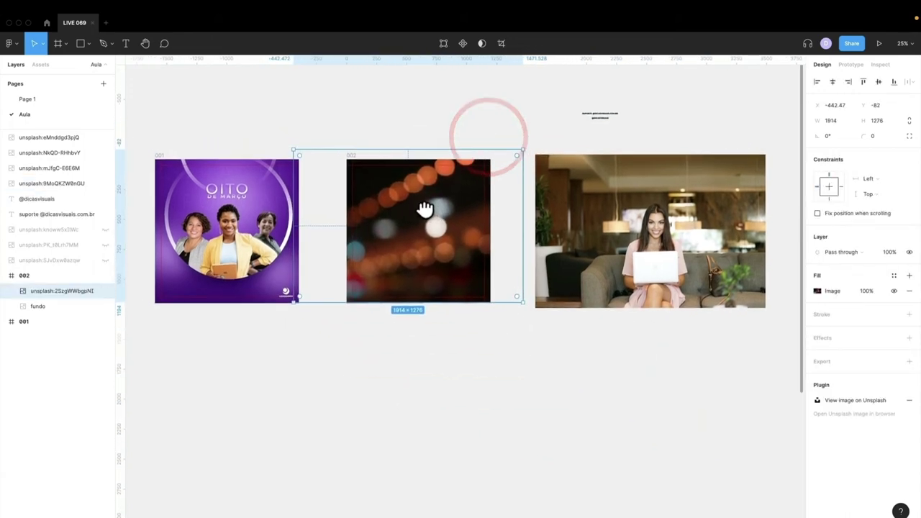
scroll(up, 3)
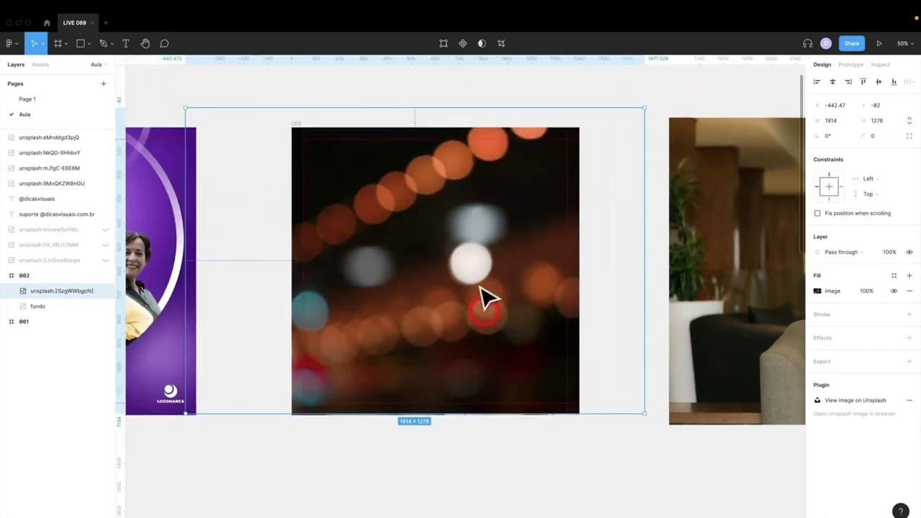
drag(456, 296, 430, 289)
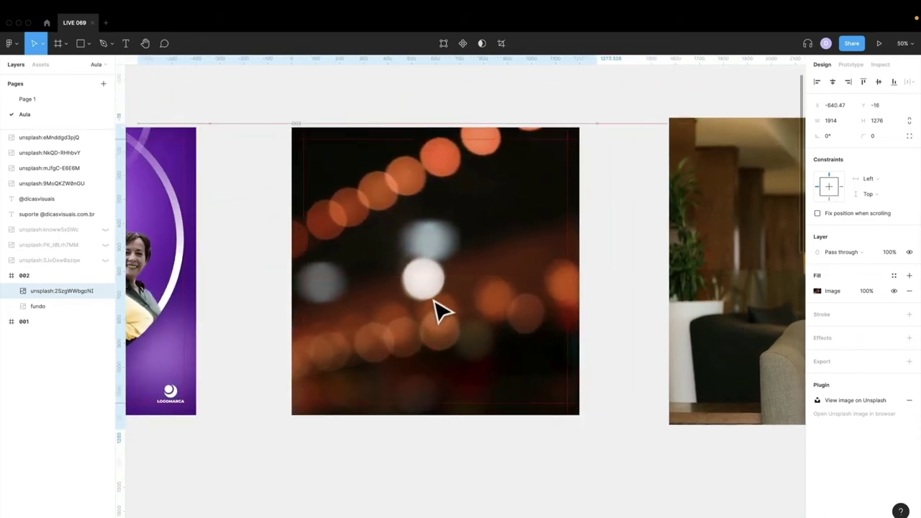
click(841, 250)
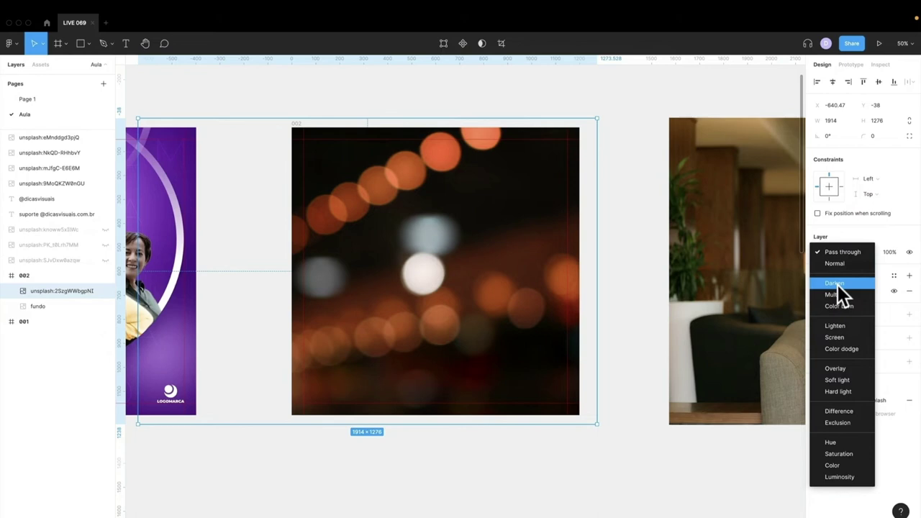
- Try Darken, Multiply, Color burn and Lighten blends on the bokeh layer, ending on Screen
click(838, 285)
click(835, 247)
click(835, 265)
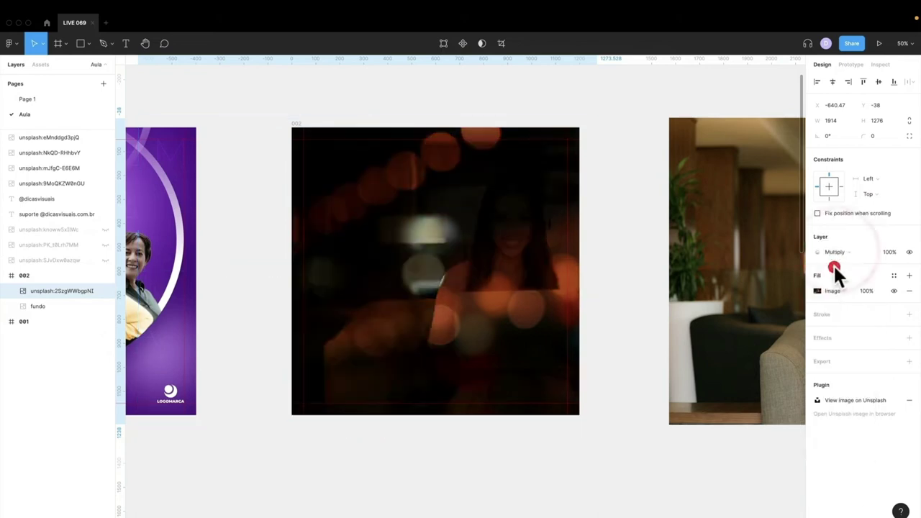
click(836, 252)
click(839, 261)
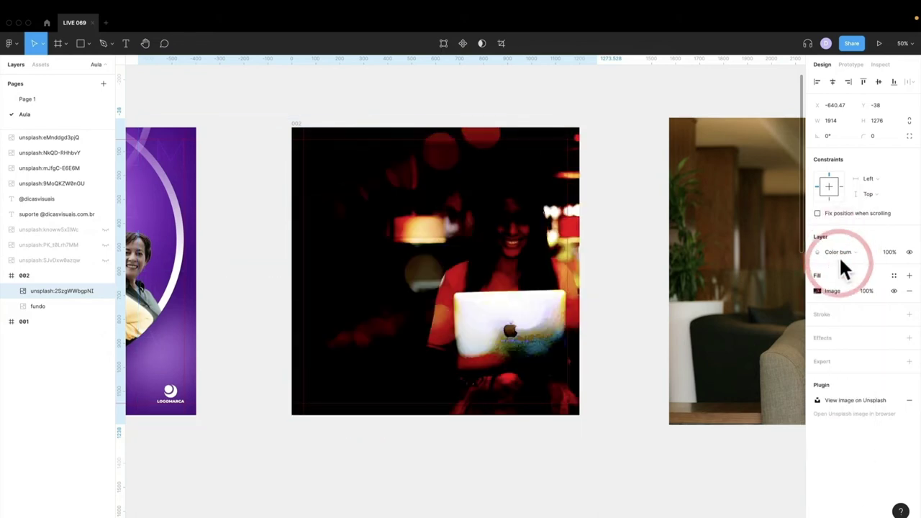
click(839, 260)
click(840, 268)
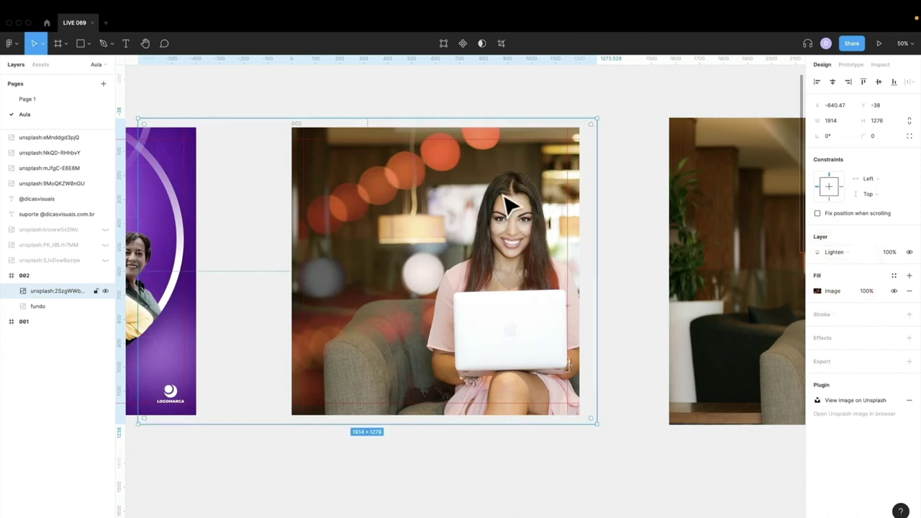
click(841, 254)
click(842, 264)
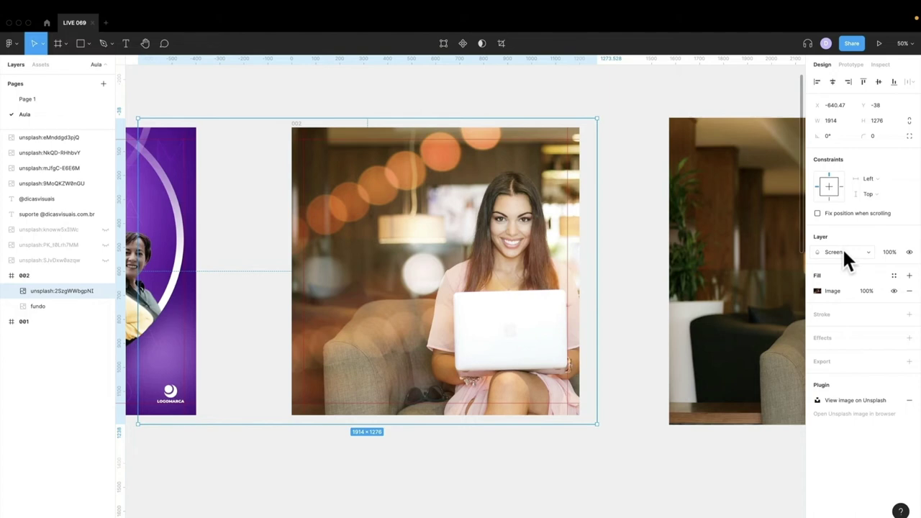
- Compare Multiply with Screen, keep Screen, nudge the photo and hide the bokeh layer
click(842, 249)
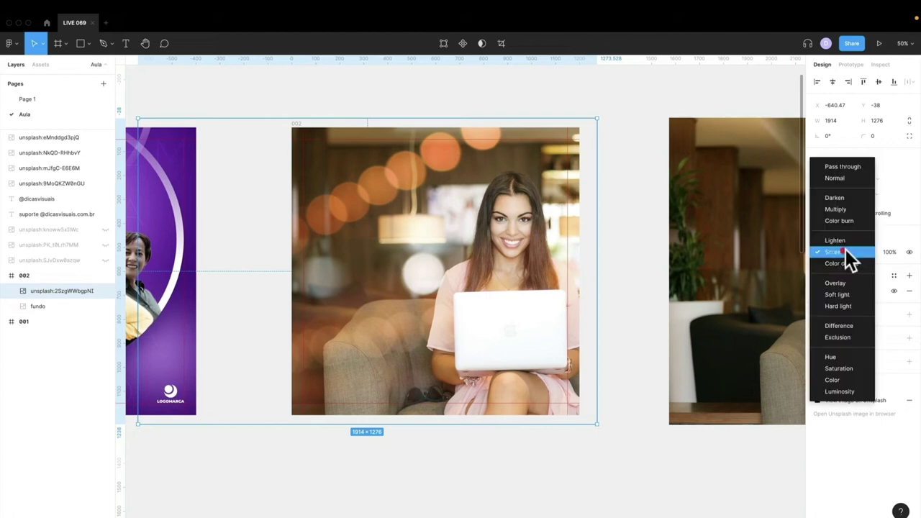
click(841, 210)
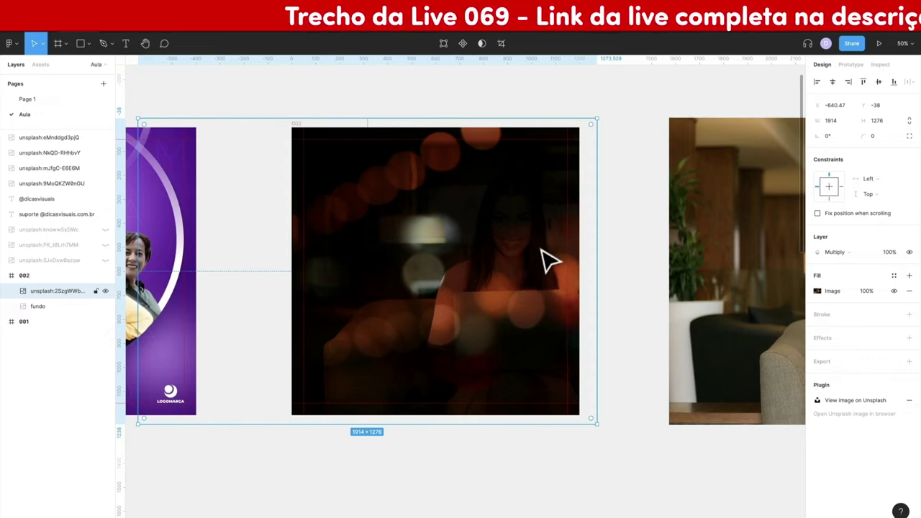
click(827, 250)
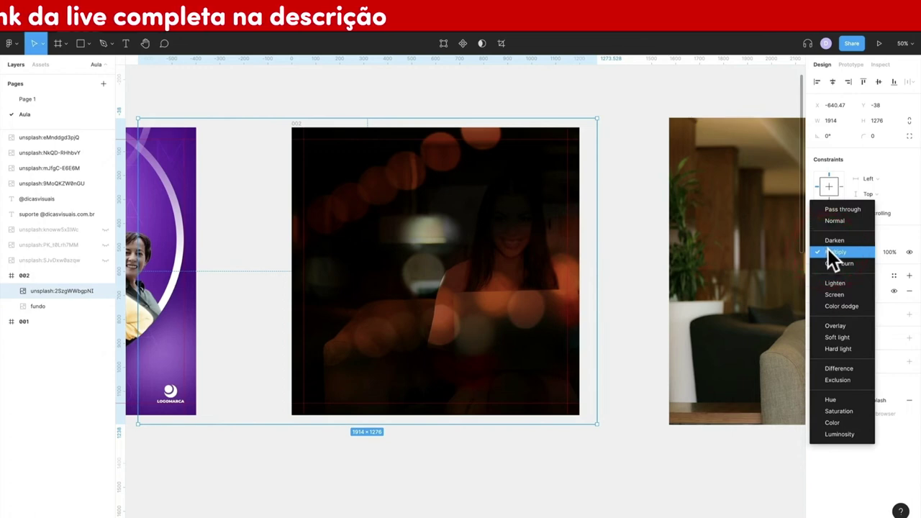
click(836, 295)
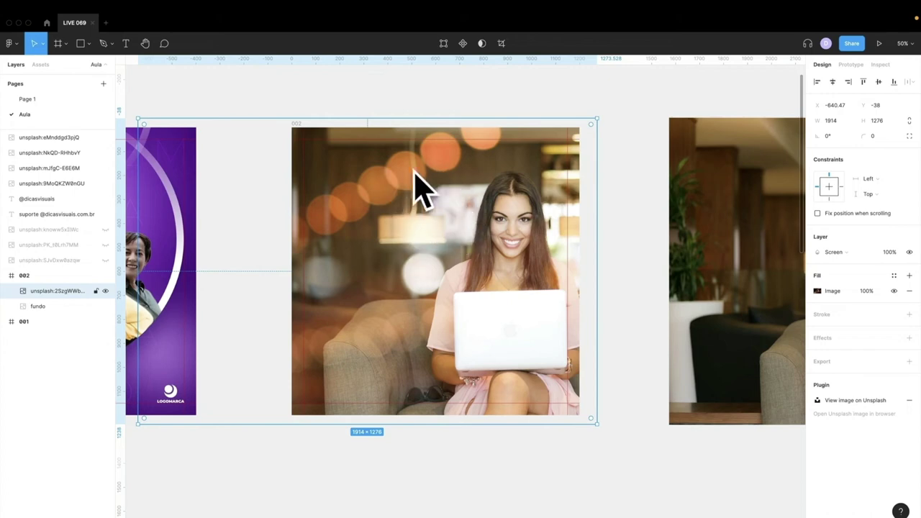
drag(416, 173, 421, 177)
text(bokeh)
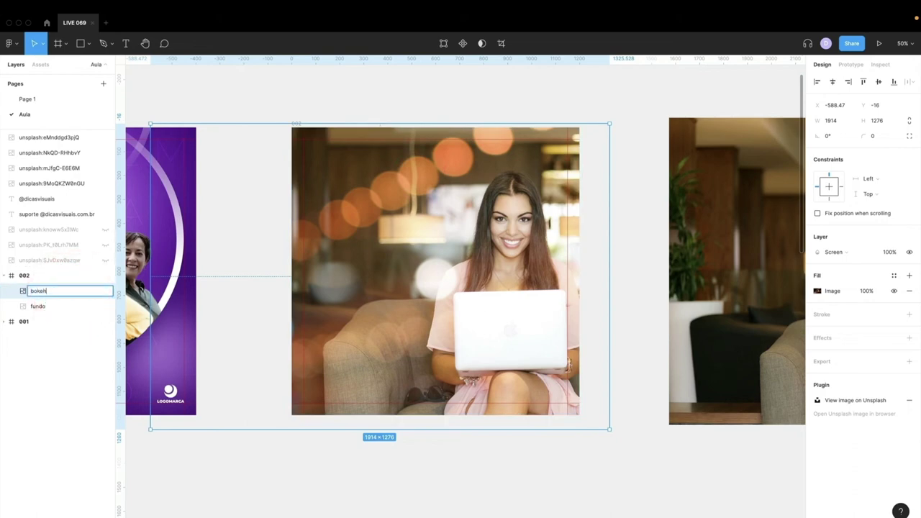
click(105, 291)
- Move the dark raindrop bokeh photo over the woman photo in frame 002
click(473, 432)
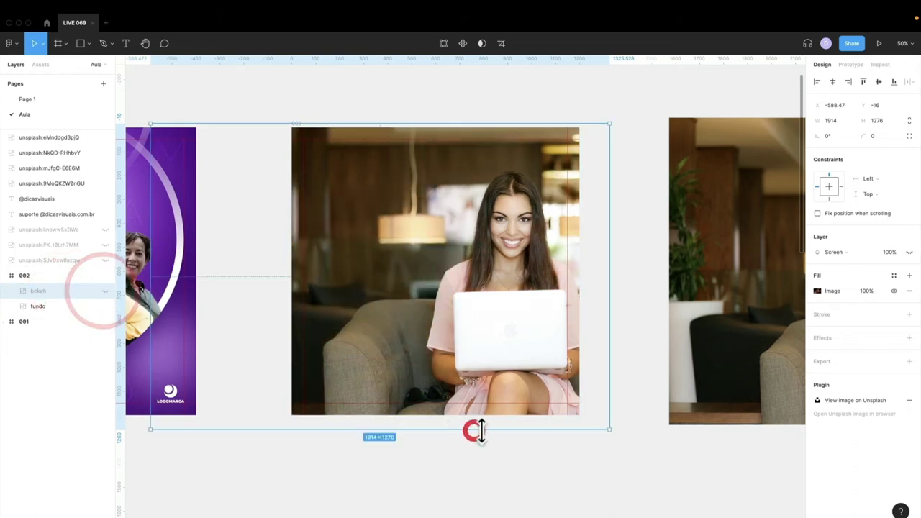
scroll(right, 3)
click(532, 452)
key(minus)
scroll(right, 3)
scroll(right, 3)
scroll(right, 3)
click(725, 259)
drag(713, 240, 374, 272)
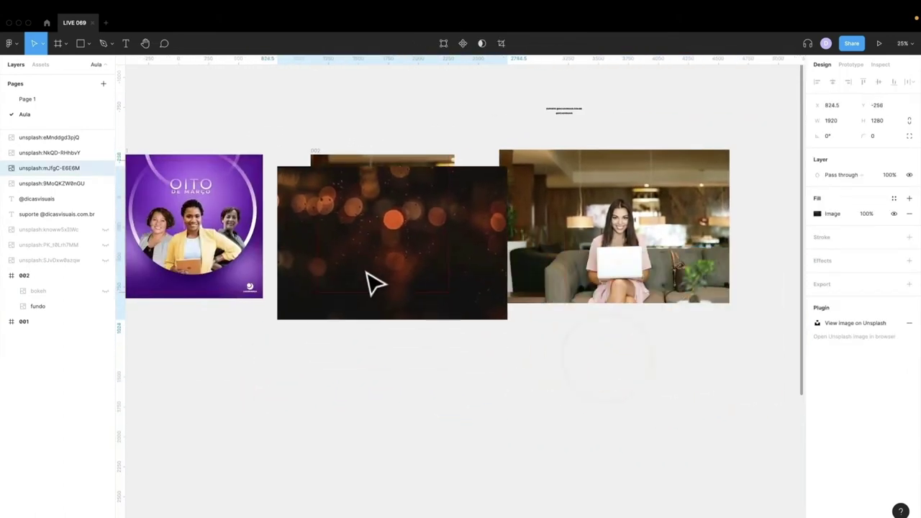
- Blend the raindrop bokeh photo over frame 002 in Screen mode and shift it lower
key(plus)
drag(377, 269, 518, 367)
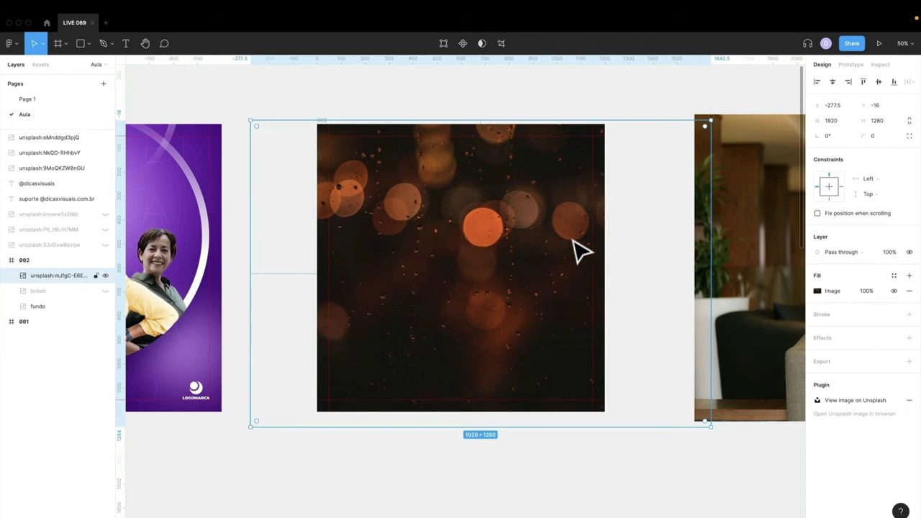
click(846, 252)
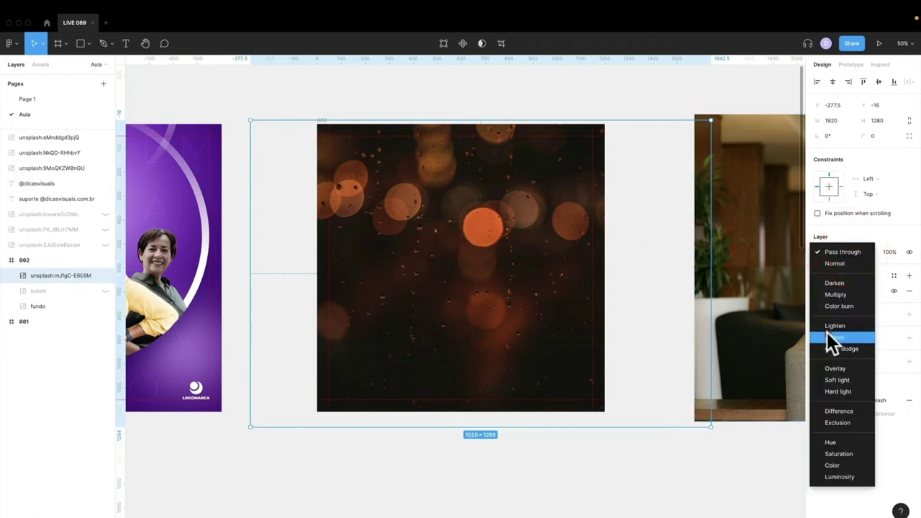
click(827, 337)
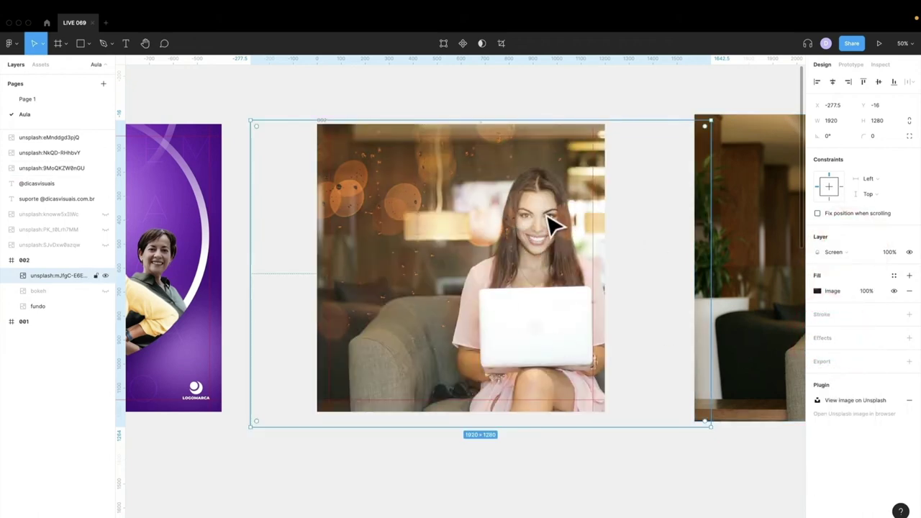
drag(506, 237, 455, 239)
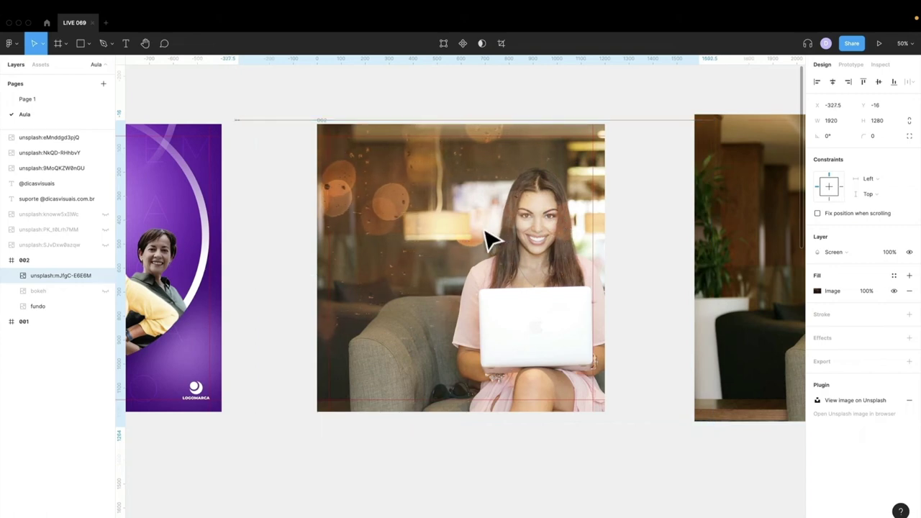
click(467, 237)
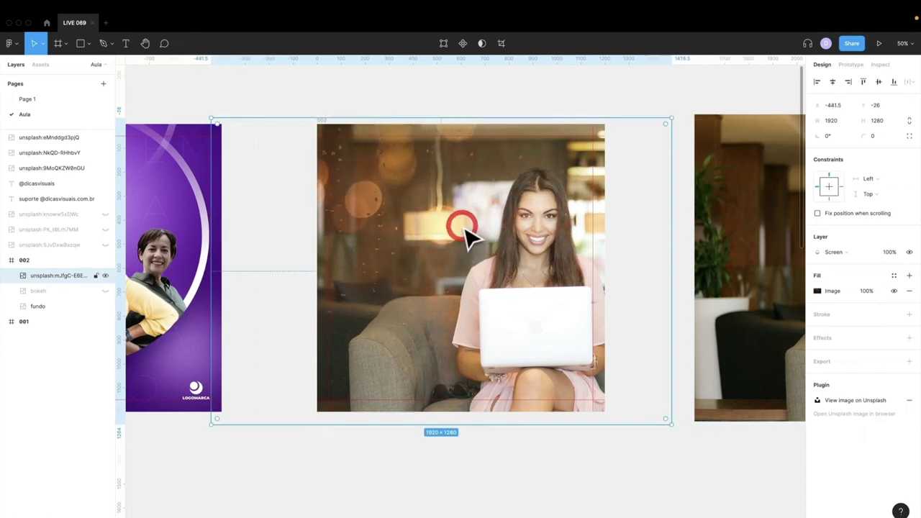
drag(466, 237, 442, 356)
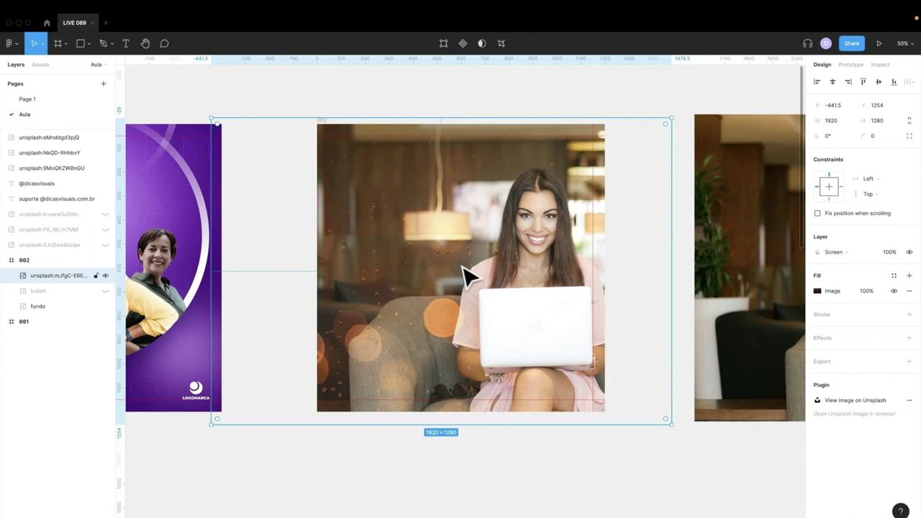
- Delete the raindrop bokeh photo and zoom out to view all frames
key(Delete)
key(minus)
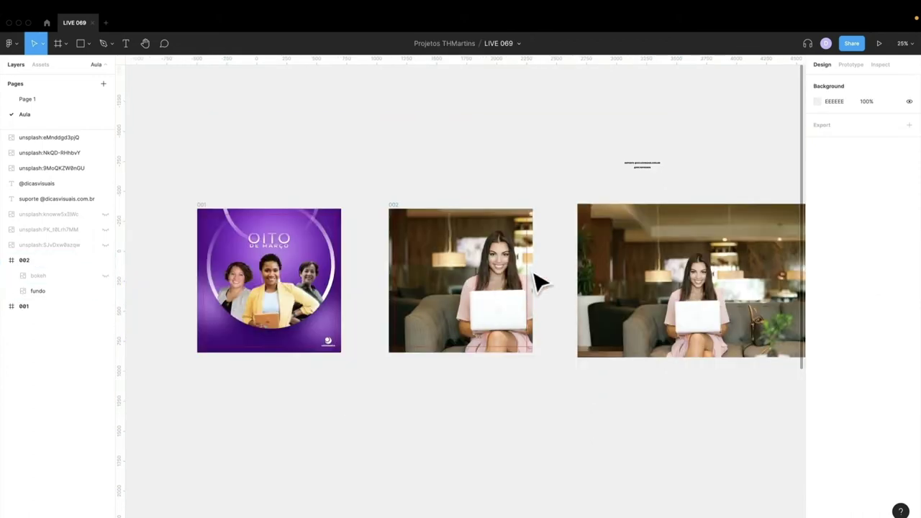
drag(506, 273, 318, 229)
- Place the pink bokeh photo inside frame 002 with Screen blending
click(773, 360)
drag(773, 360, 658, 353)
drag(735, 365, 382, 213)
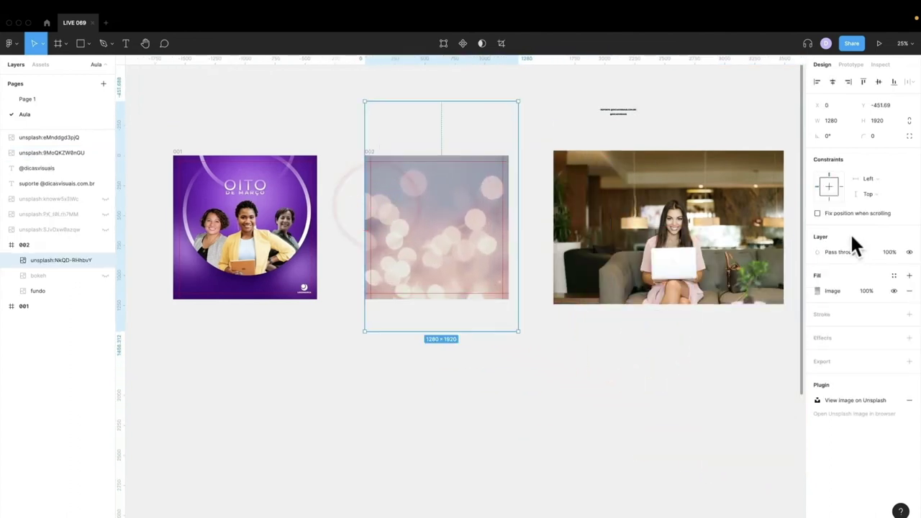
click(840, 252)
click(835, 337)
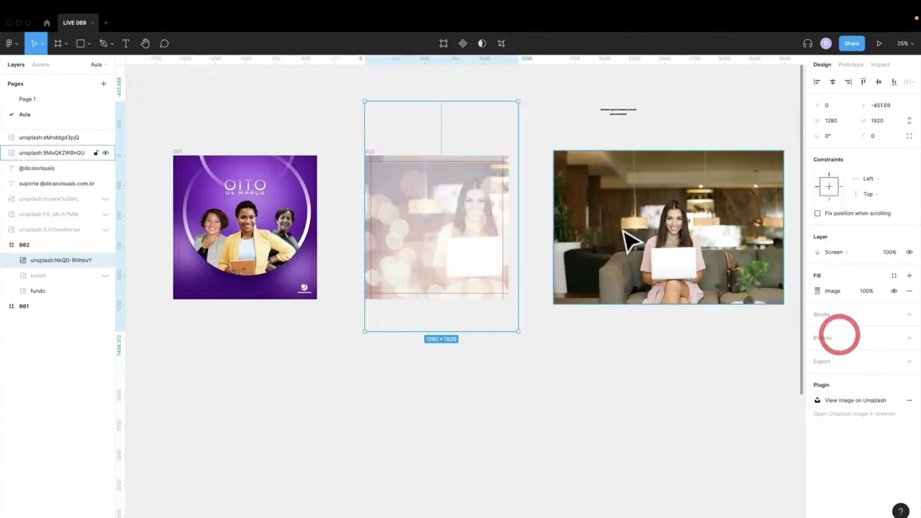
- Switch the pink bokeh overlay to Multiply and shift it lower in frame 002
key(shift+0)
key(minus)
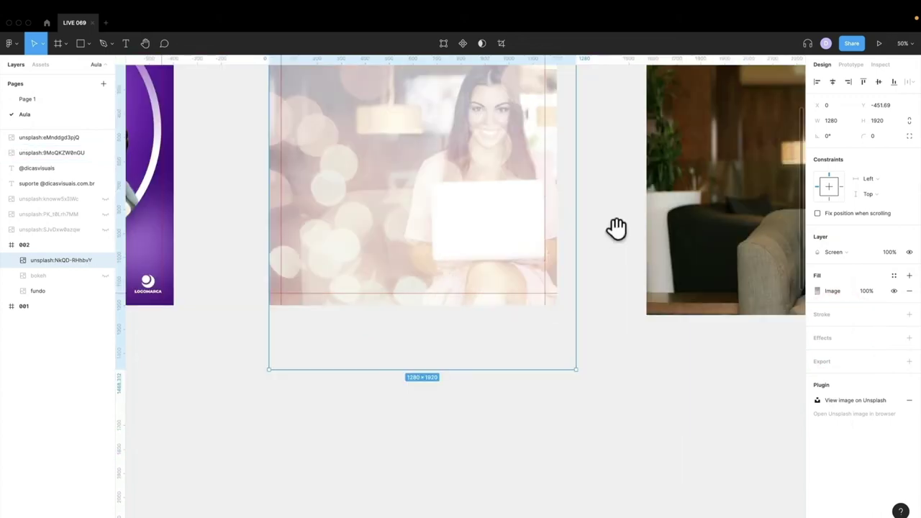
scroll(up, 3)
click(565, 313)
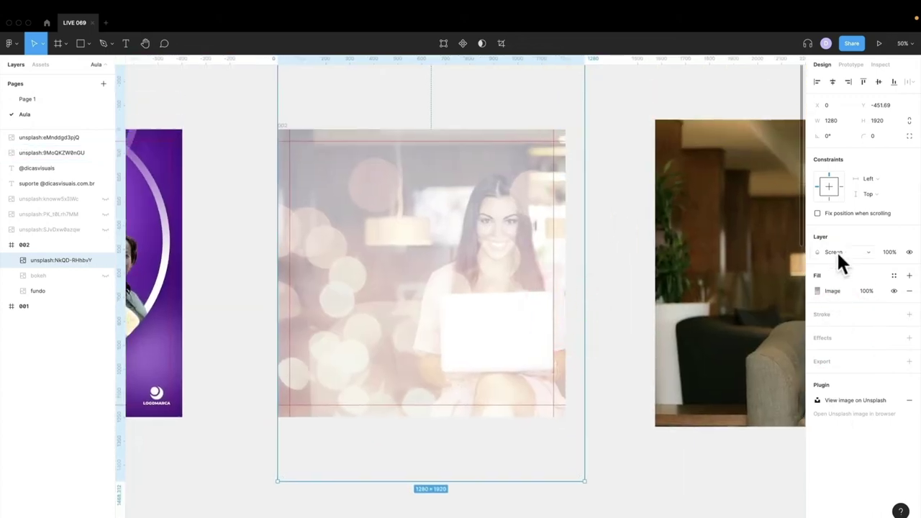
click(837, 252)
click(845, 211)
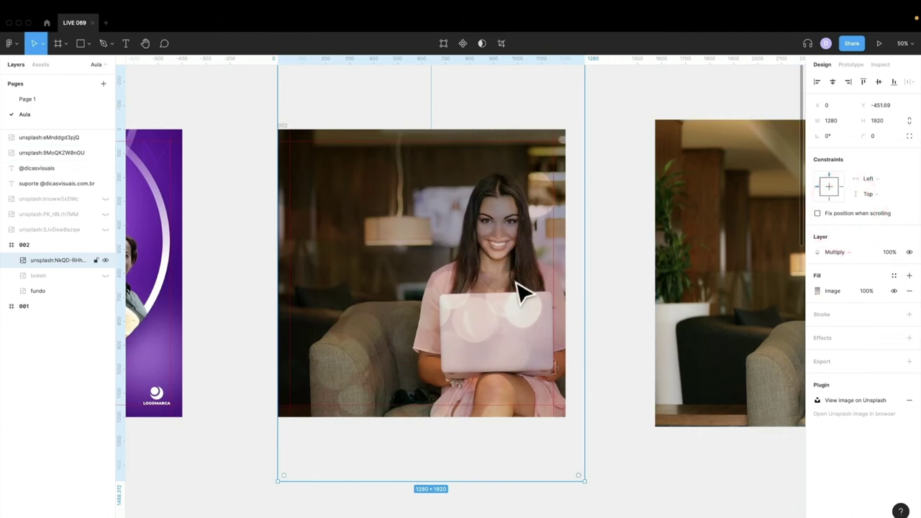
drag(524, 291, 352, 196)
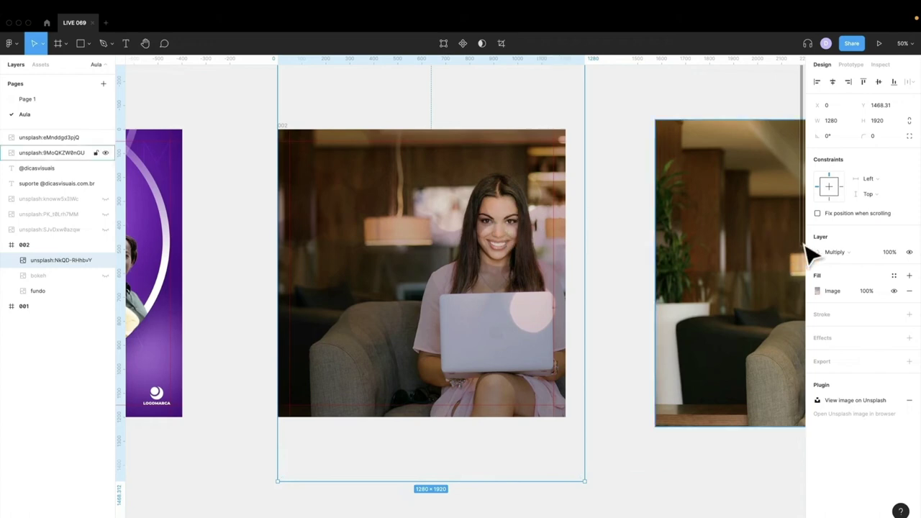
- Try Overlay and Soft light on the pink bokeh, then delete it
click(854, 250)
click(839, 326)
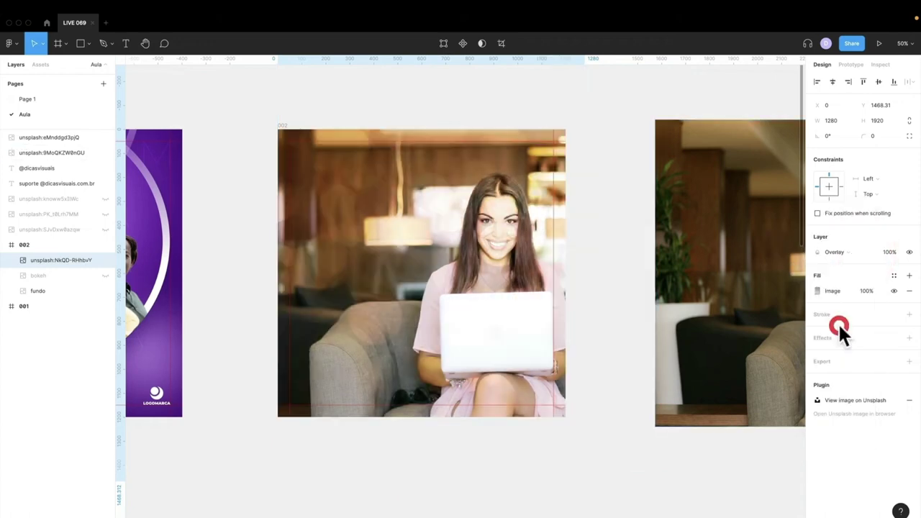
click(836, 249)
click(844, 266)
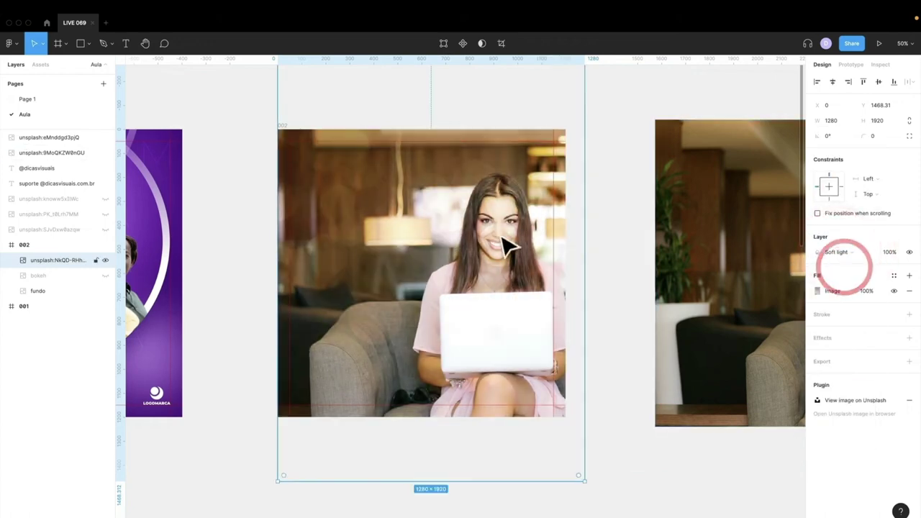
key(Delete)
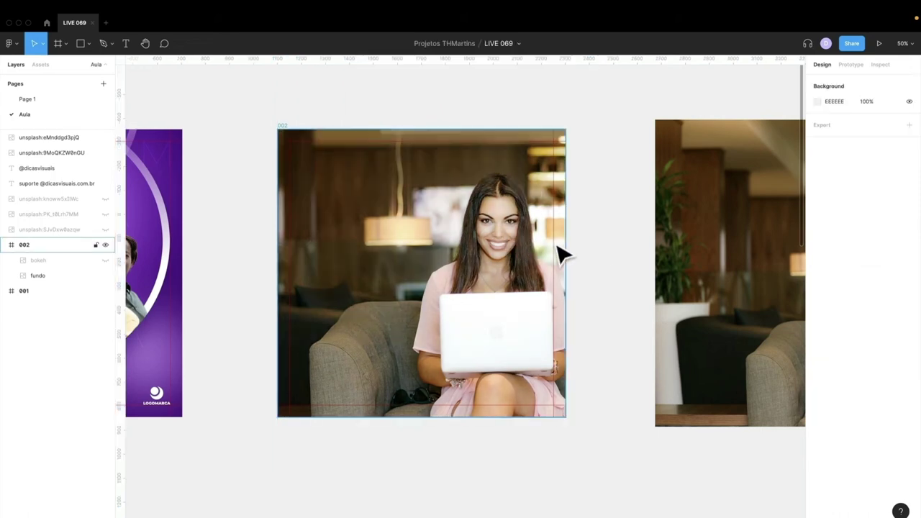
- Place the dark bokeh photo in frame 002 and blend it in Screen mode
key(minus)
drag(644, 301, 370, 177)
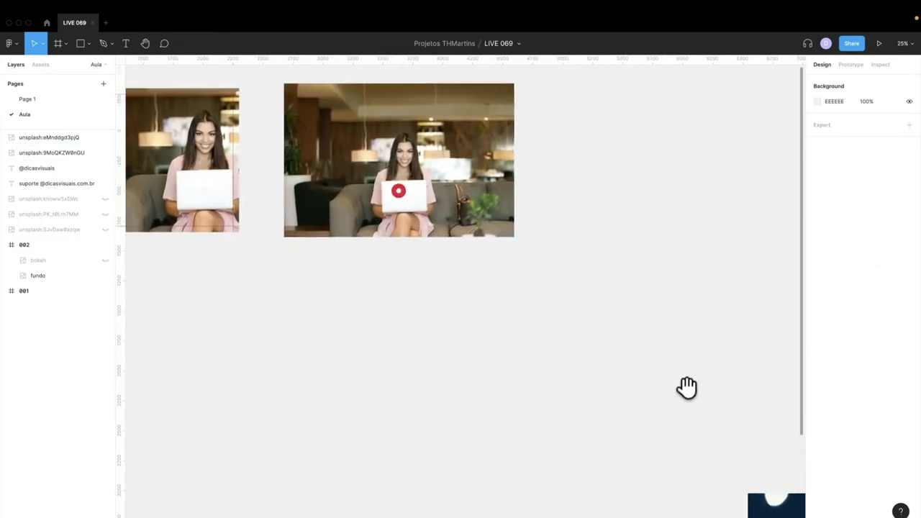
key(ctrl+z)
drag(284, 240, 308, 224)
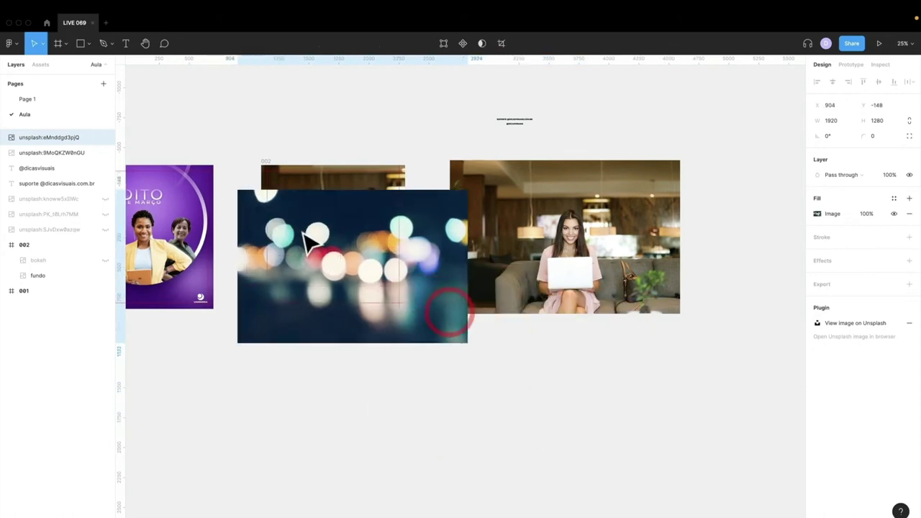
click(308, 224)
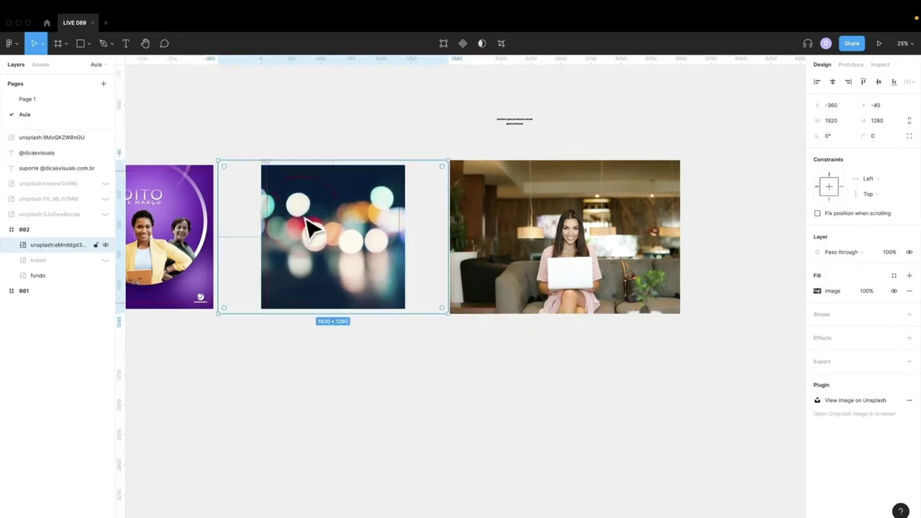
key(plus)
drag(302, 212, 496, 270)
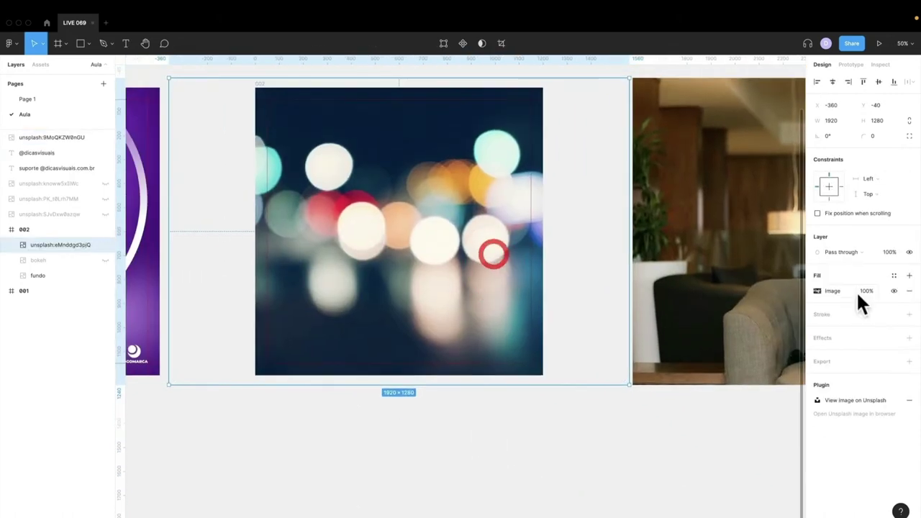
click(835, 253)
click(835, 337)
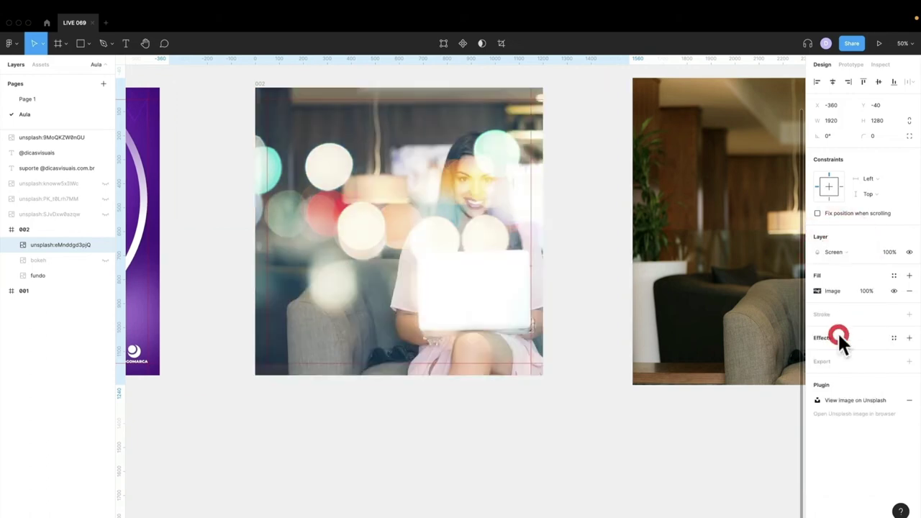
- Try Soft light on the dark bokeh, then return to Screen while repositioning it
drag(460, 205, 480, 205)
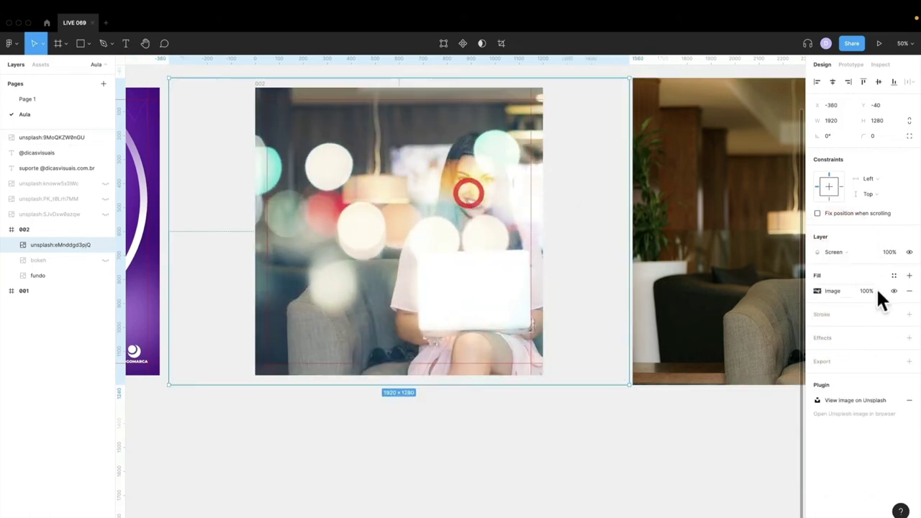
click(833, 252)
click(839, 292)
drag(477, 257, 455, 256)
click(839, 252)
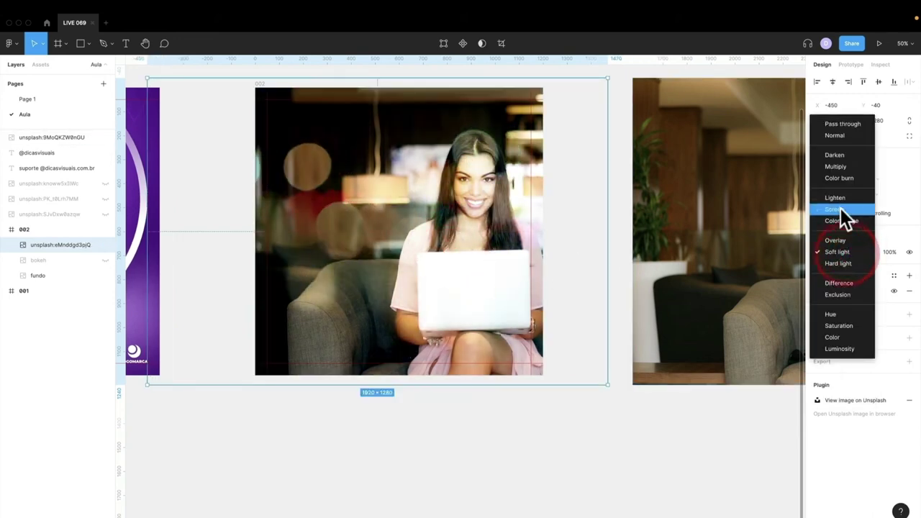
click(837, 209)
drag(431, 206, 464, 209)
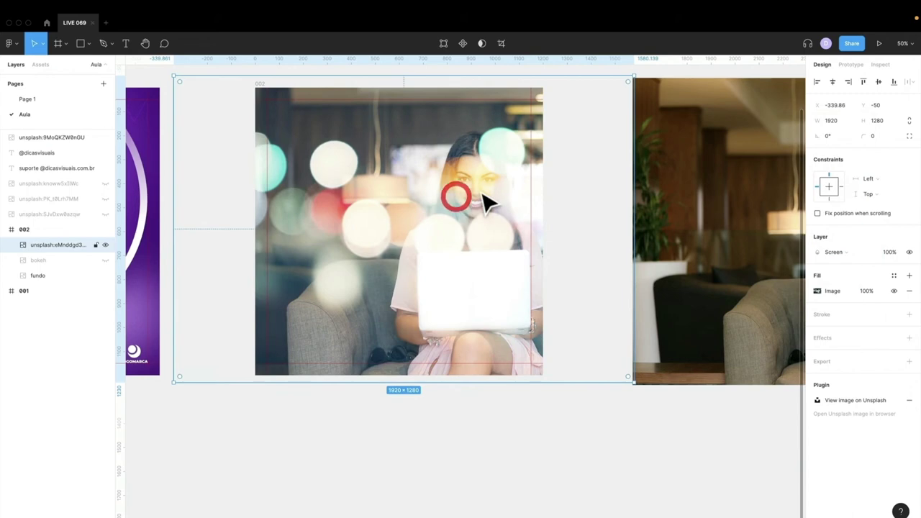
- Test Darken, revert to Screen, reposition, then delete the dark bokeh photo
click(835, 252)
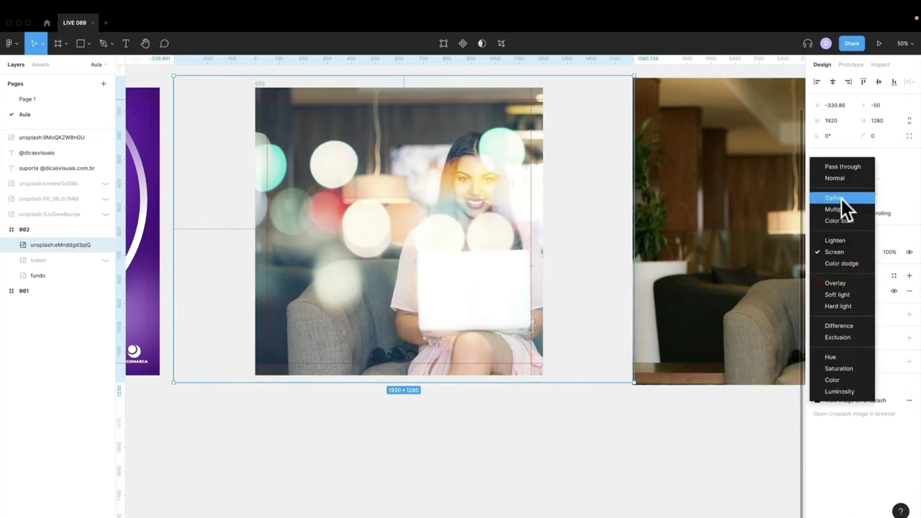
click(841, 199)
click(830, 251)
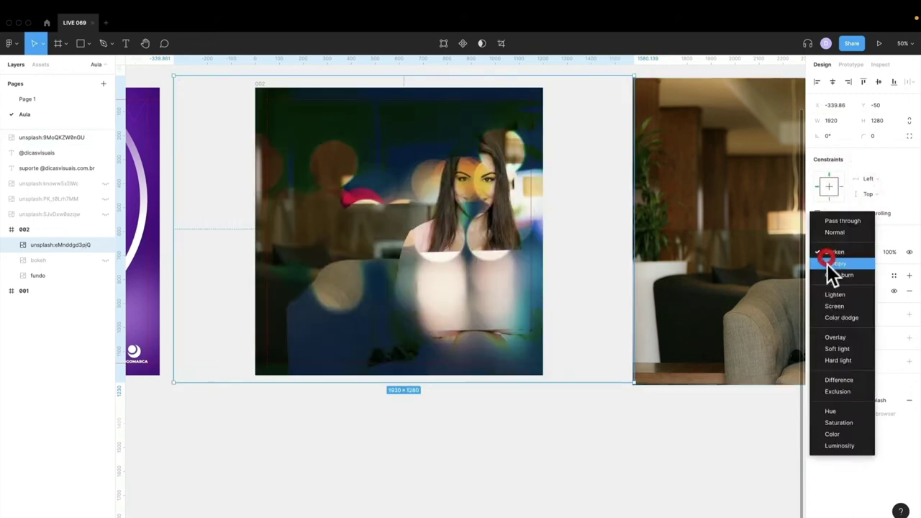
click(832, 306)
drag(456, 278, 537, 252)
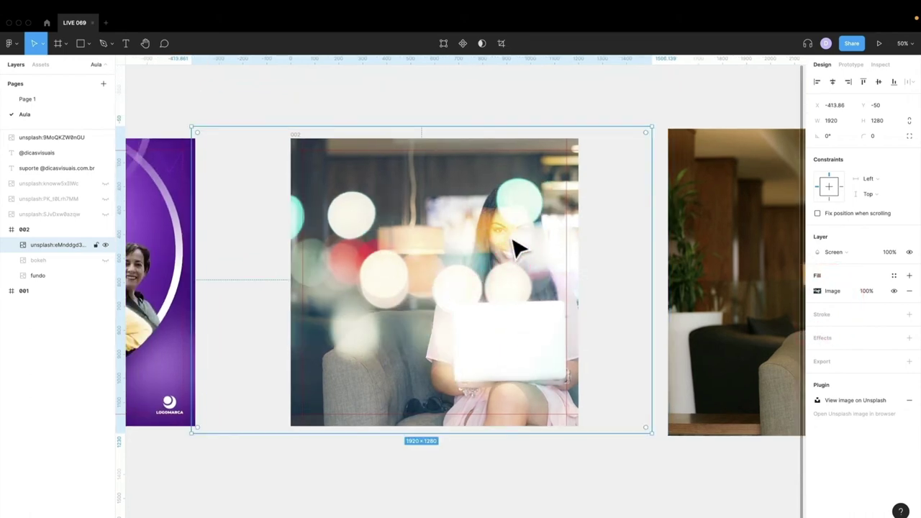
key(Delete)
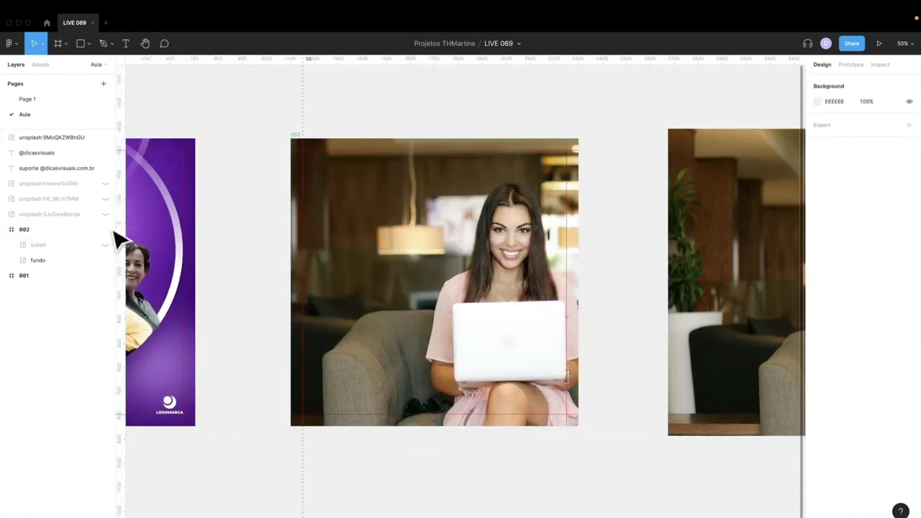
- Unhide the bokeh layer and select it in frame 002
click(106, 245)
click(390, 257)
drag(354, 235, 371, 237)
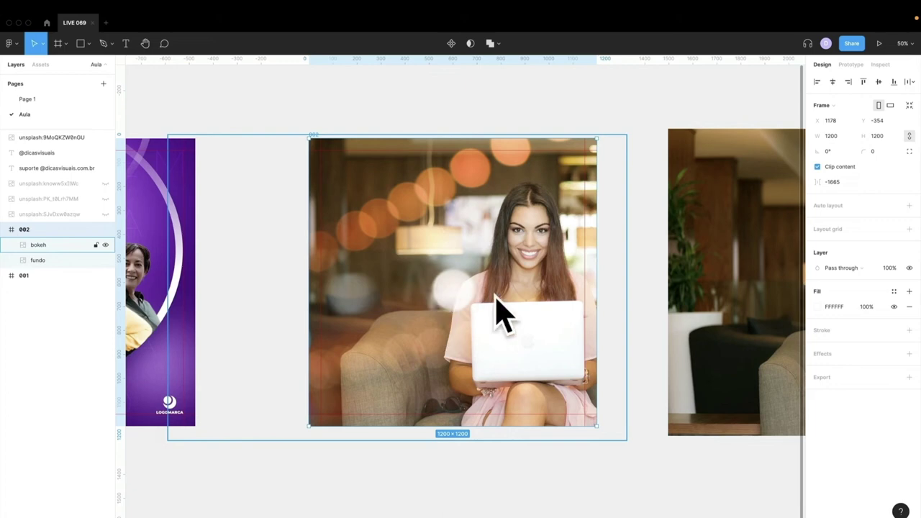
click(32, 261)
click(72, 245)
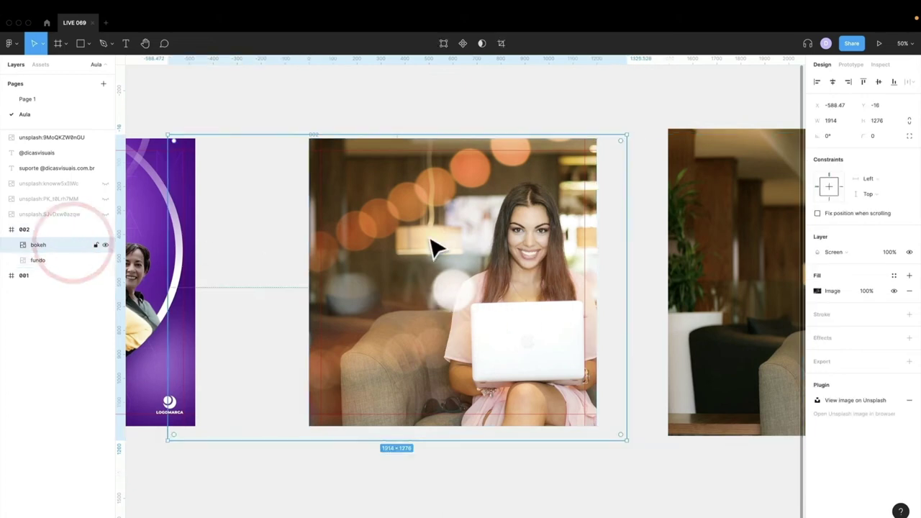
- Flip the bokeh image horizontally and move its lights to the left side
key(shift+h)
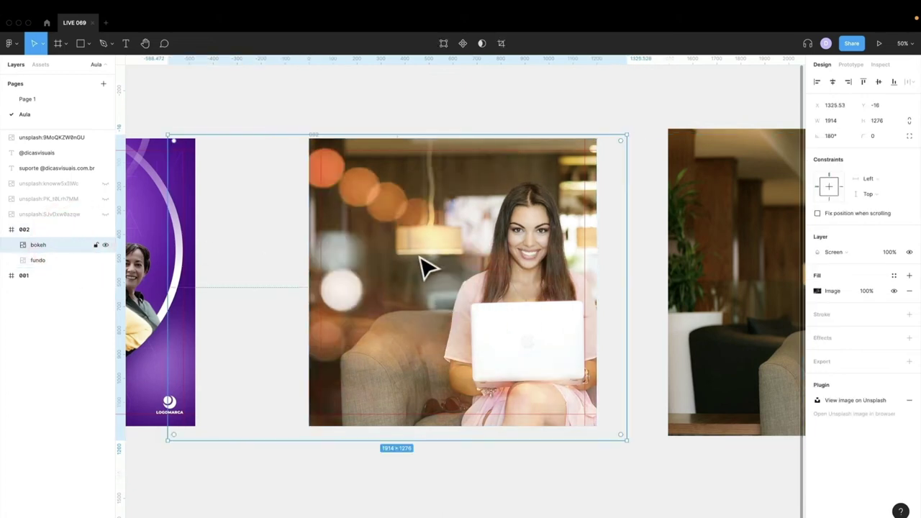
drag(423, 264, 531, 267)
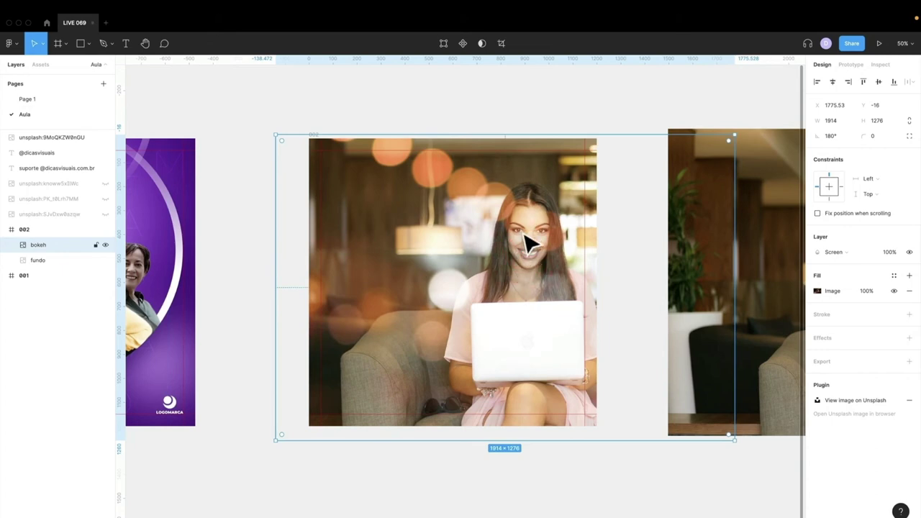
right_click(520, 218)
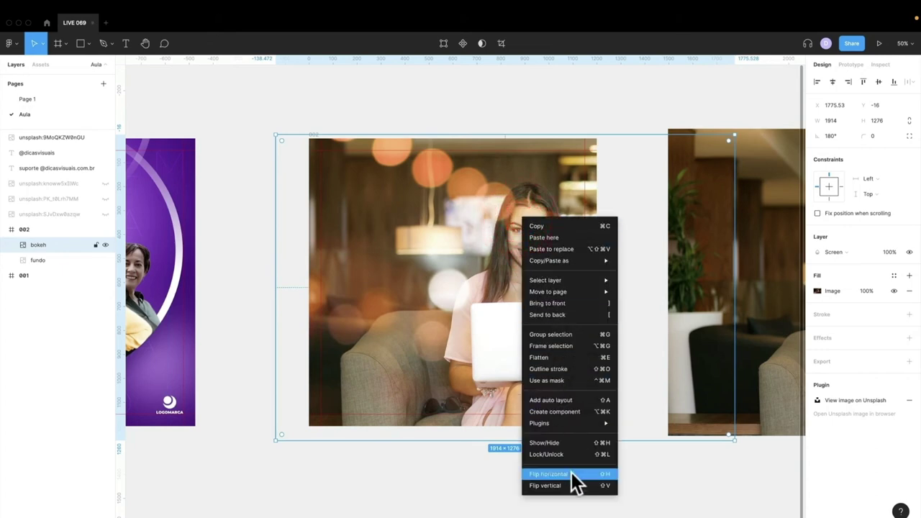
click(571, 474)
drag(530, 251, 428, 239)
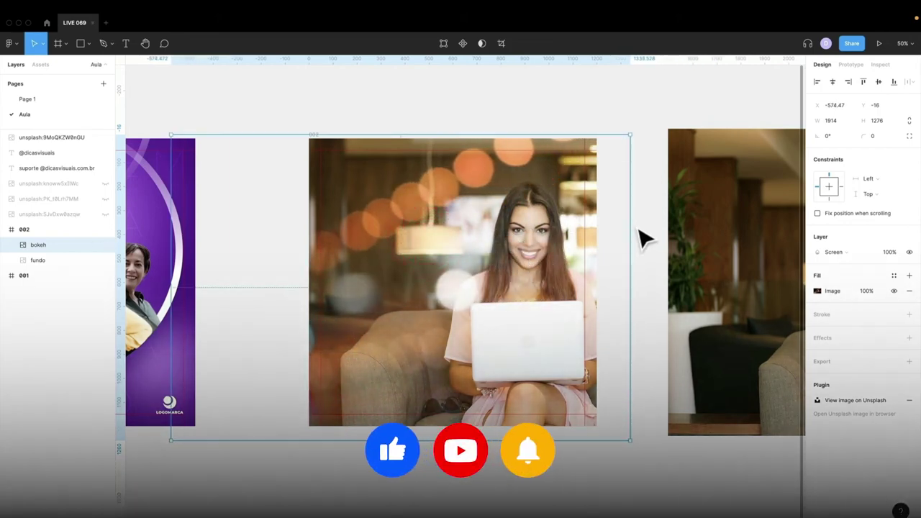
click(637, 227)
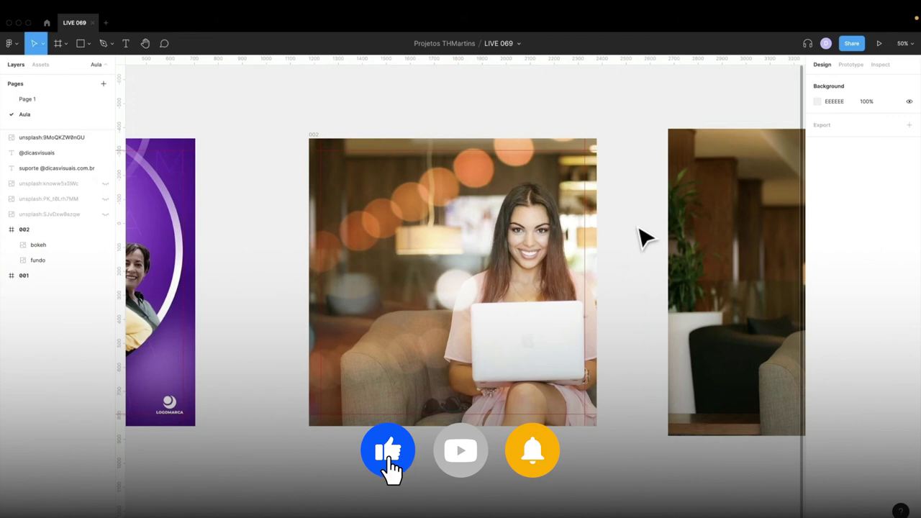
- Lock the bokeh and fundo layers
click(40, 245)
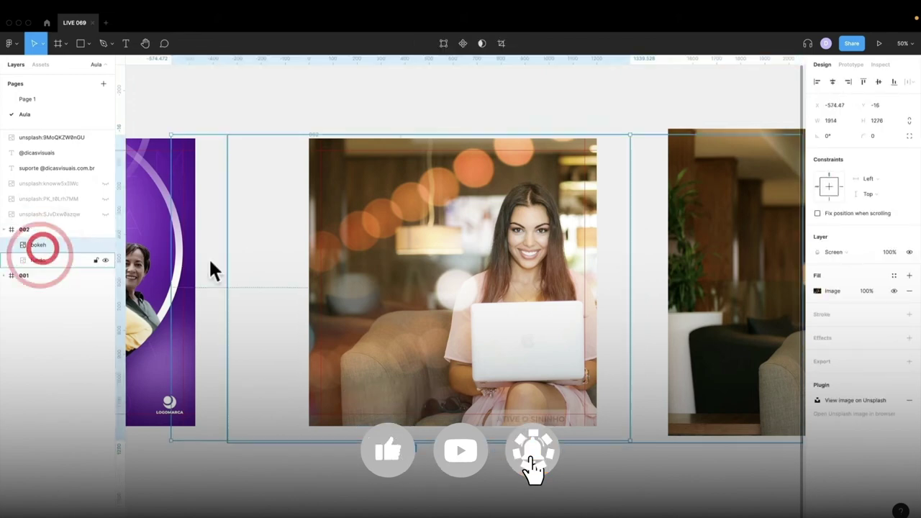
click(96, 244)
click(95, 260)
click(358, 96)
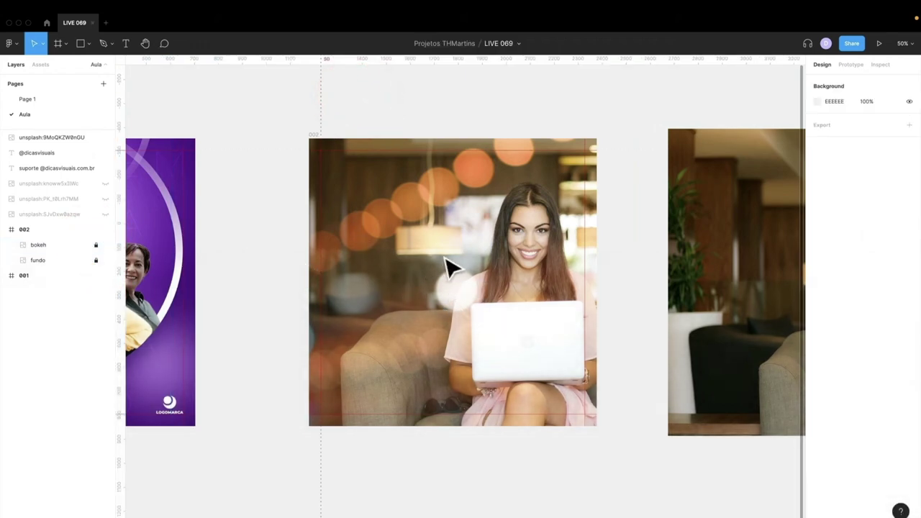
- Draw a 566×430 rectangle on frame 002 with corner radius 20
key(r)
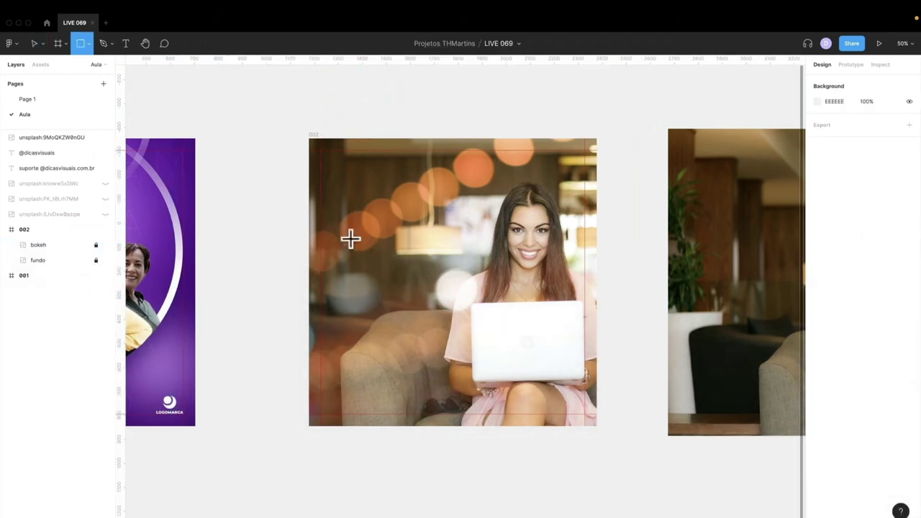
drag(343, 208, 478, 311)
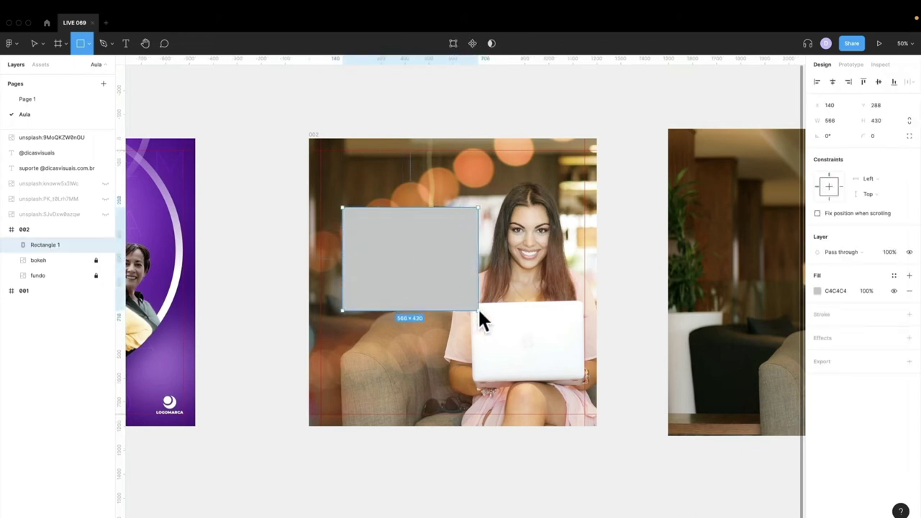
drag(437, 282, 434, 279)
click(434, 280)
click(878, 136)
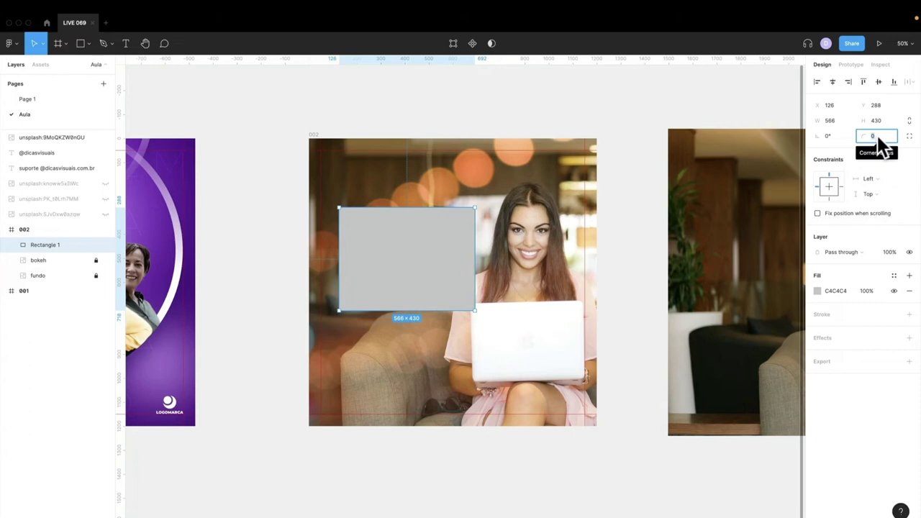
text(20)
key(Return)
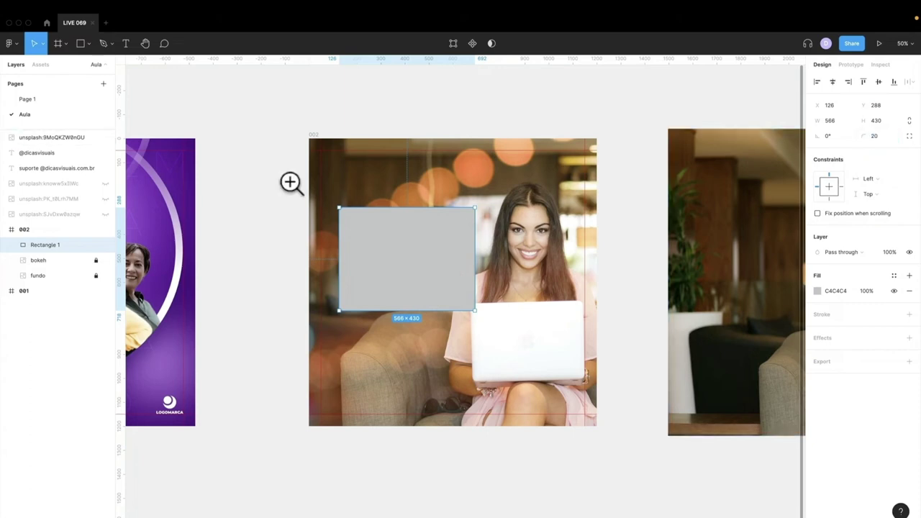
- Change the rectangle's corner radius to 30 and zoom back out
drag(290, 182, 416, 280)
click(889, 135)
text(30)
key(shift+1)
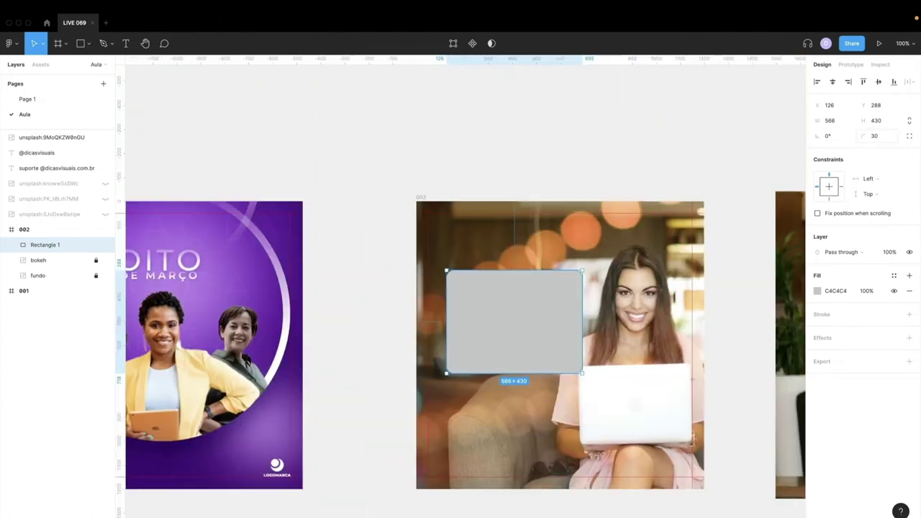
scroll(down, 3)
click(617, 259)
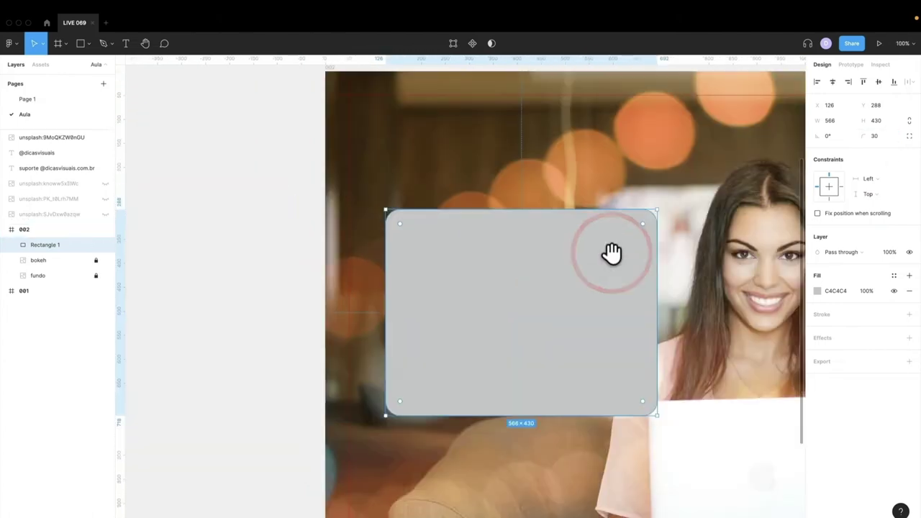
drag(612, 257, 494, 264)
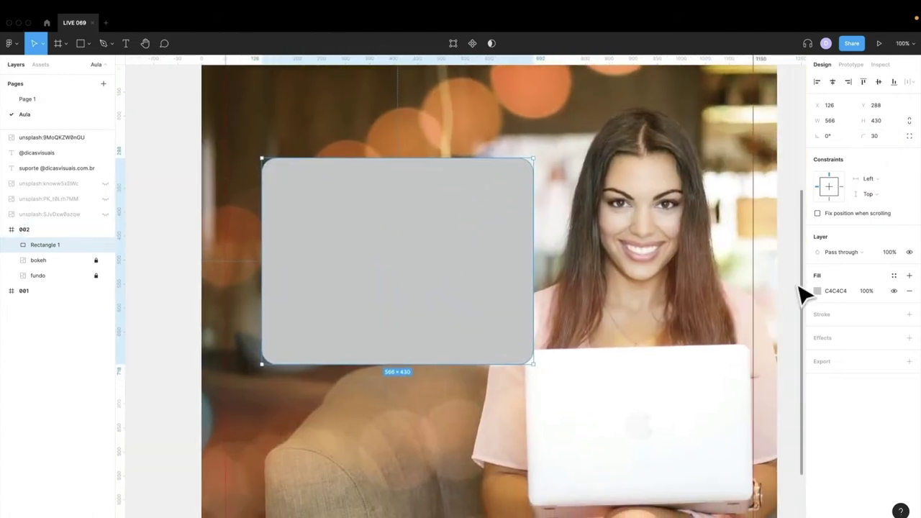
click(817, 291)
- Fill the rectangle white and add a Layer blur effect of 23
drag(777, 308, 654, 275)
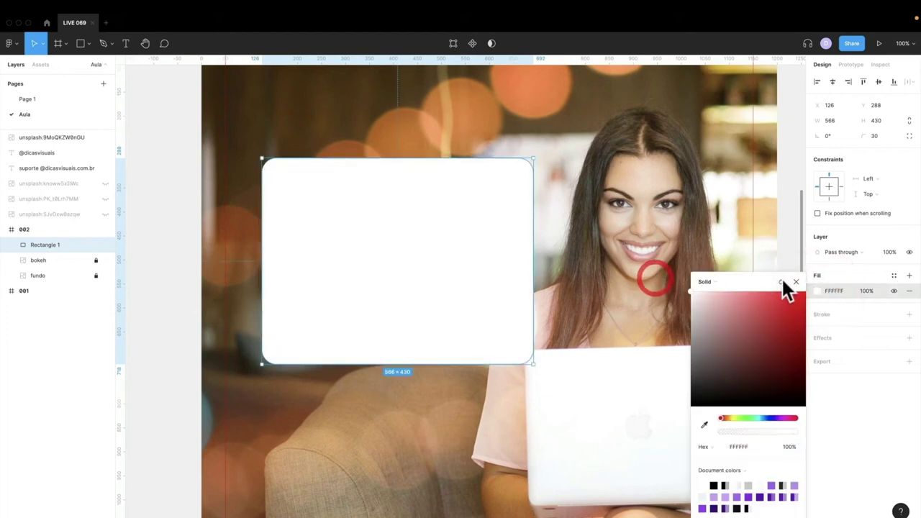
click(795, 282)
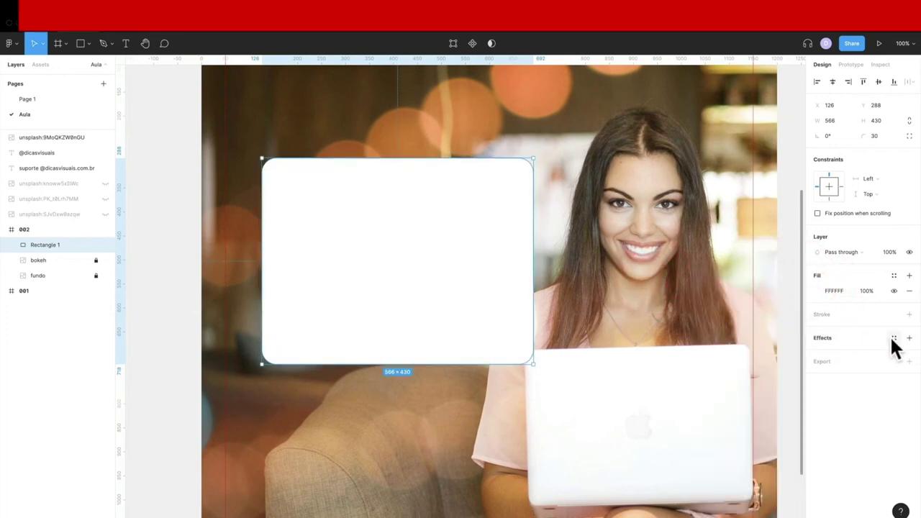
click(910, 338)
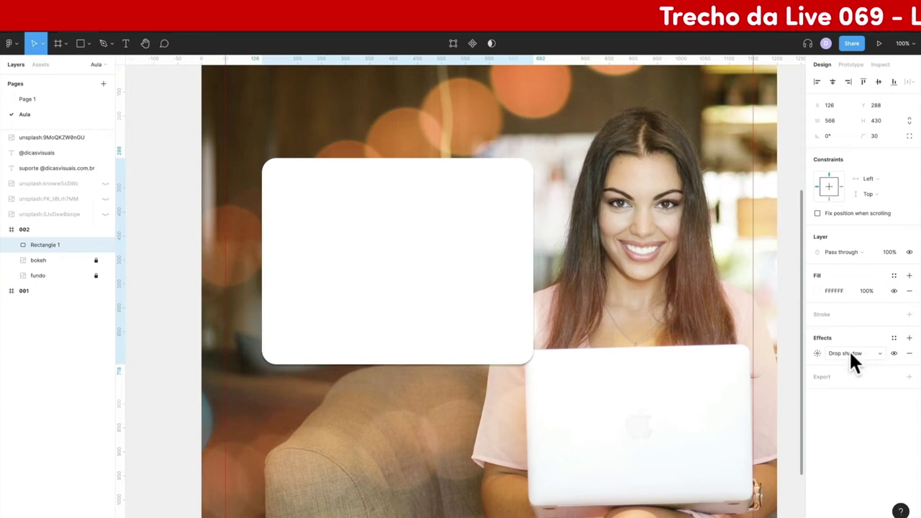
click(849, 351)
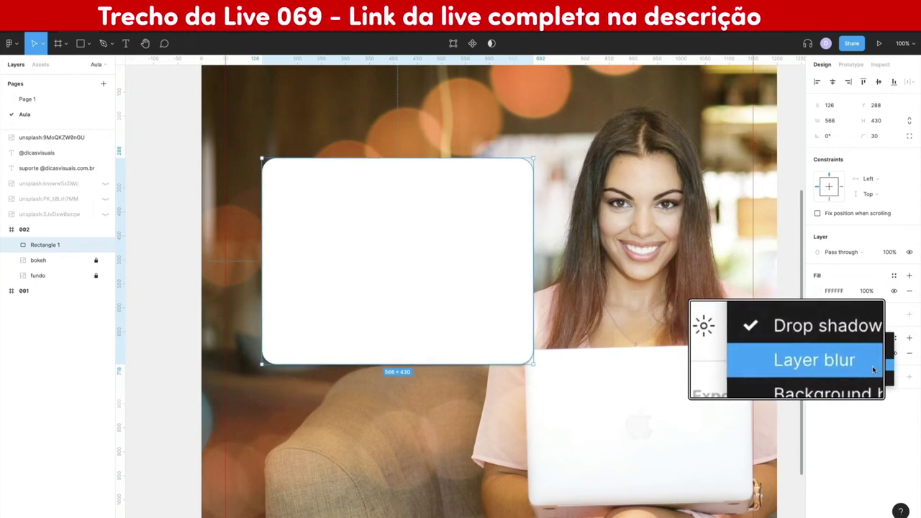
click(873, 363)
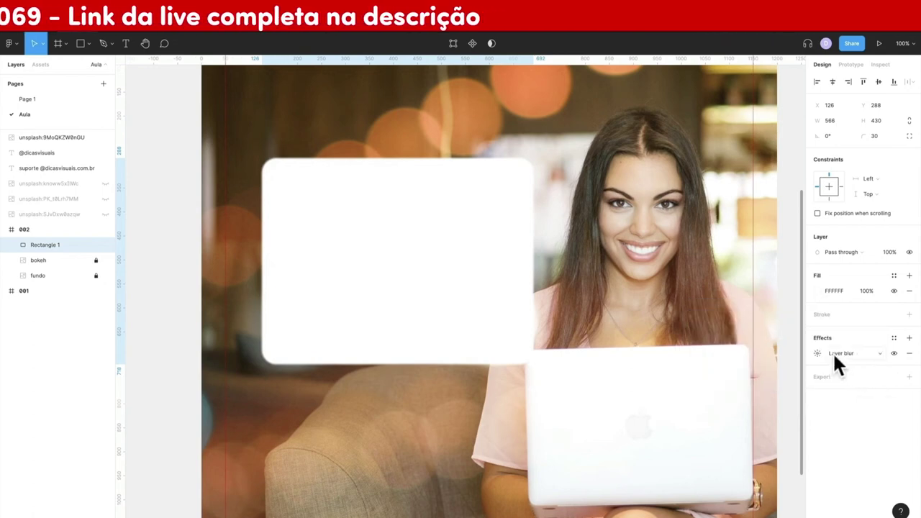
click(818, 354)
drag(699, 376, 678, 390)
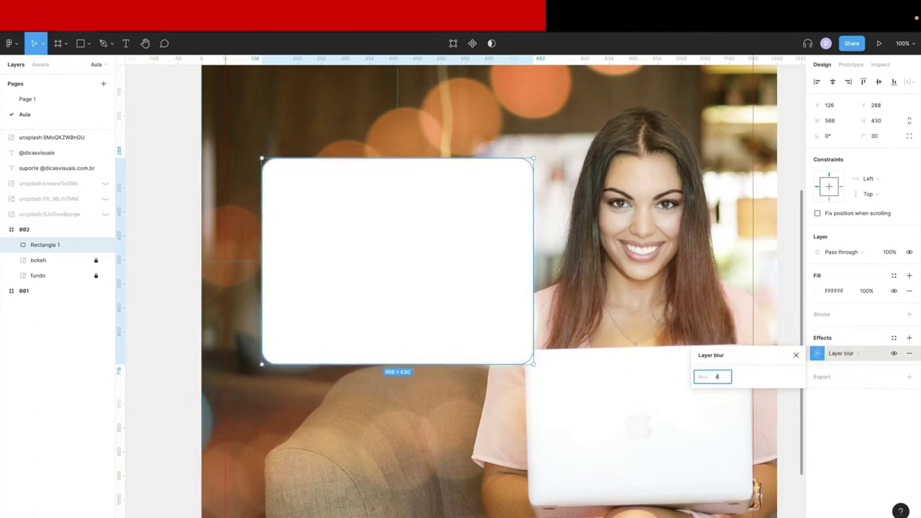
click(794, 355)
- Change the effect to Background blur with a blur of 40
click(817, 353)
click(839, 352)
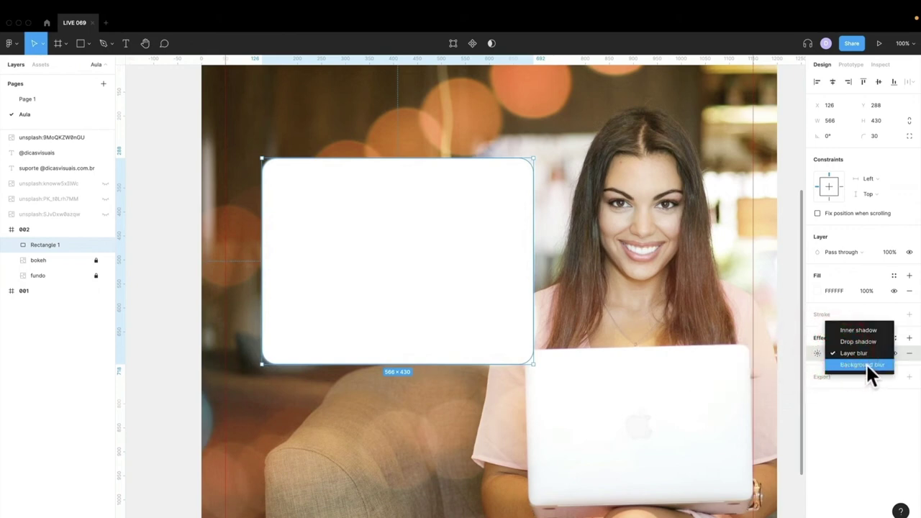
click(866, 364)
click(816, 353)
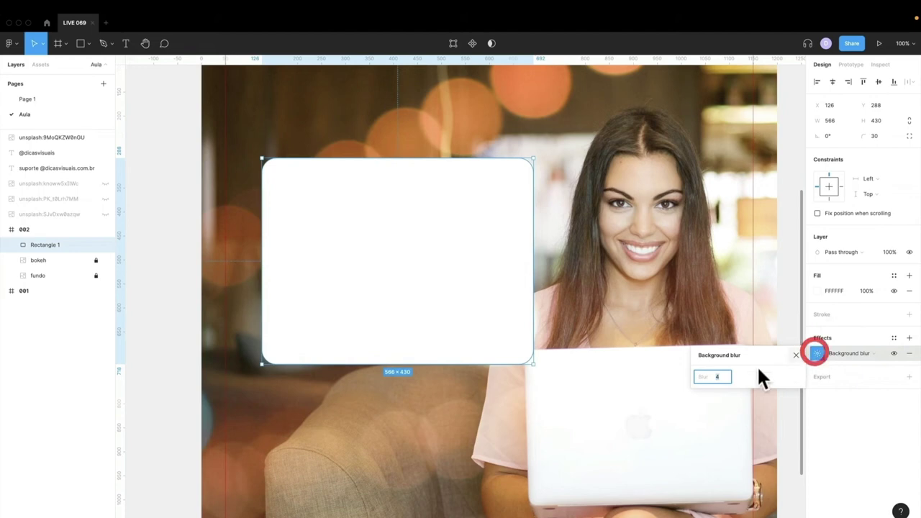
text(40)
key(Return)
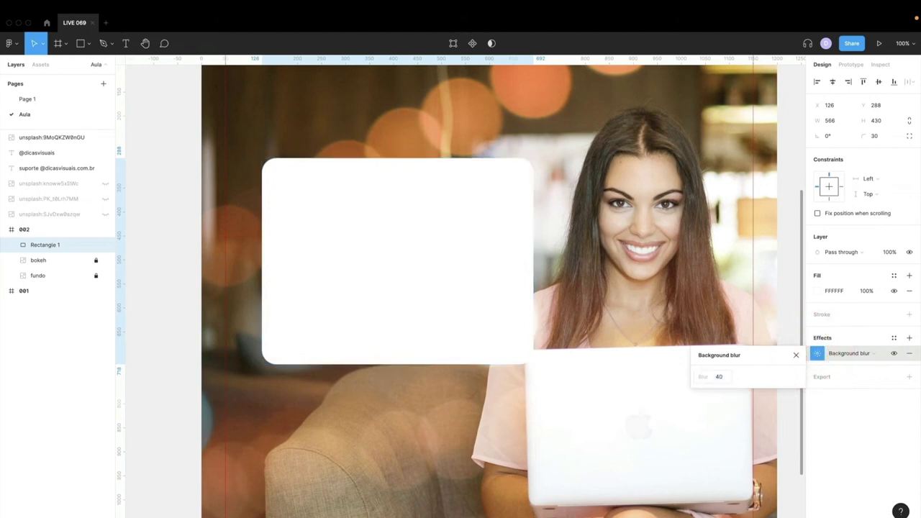
click(795, 354)
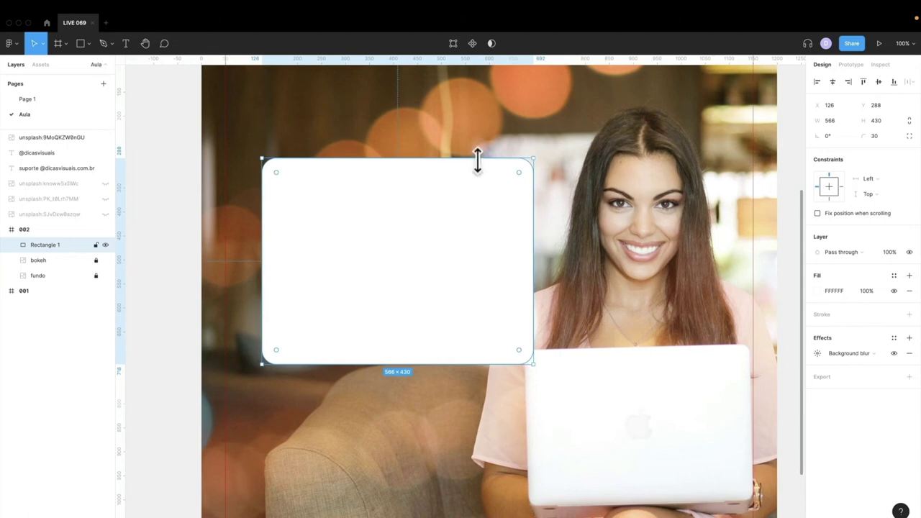
click(818, 290)
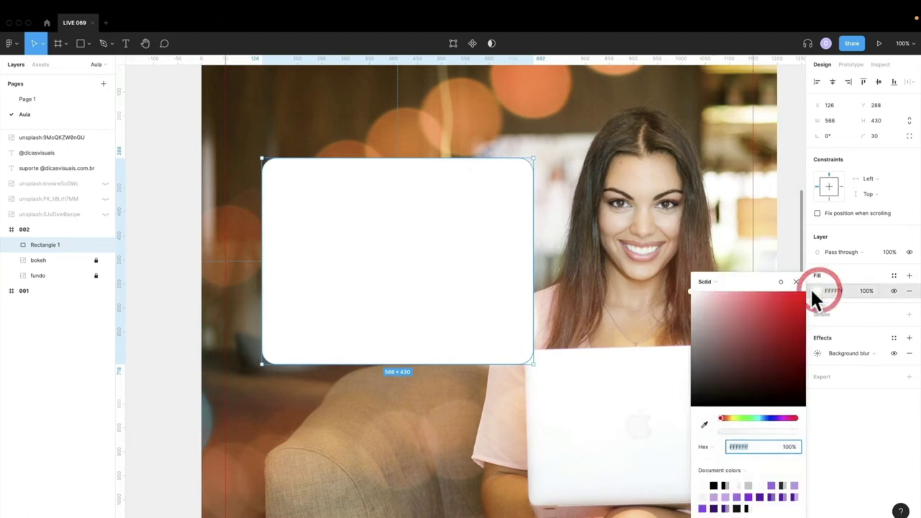
- Set the rectangle's white fill opacity to 20% after trying 1%
click(790, 446)
text(1)
key(Return)
drag(457, 199, 409, 203)
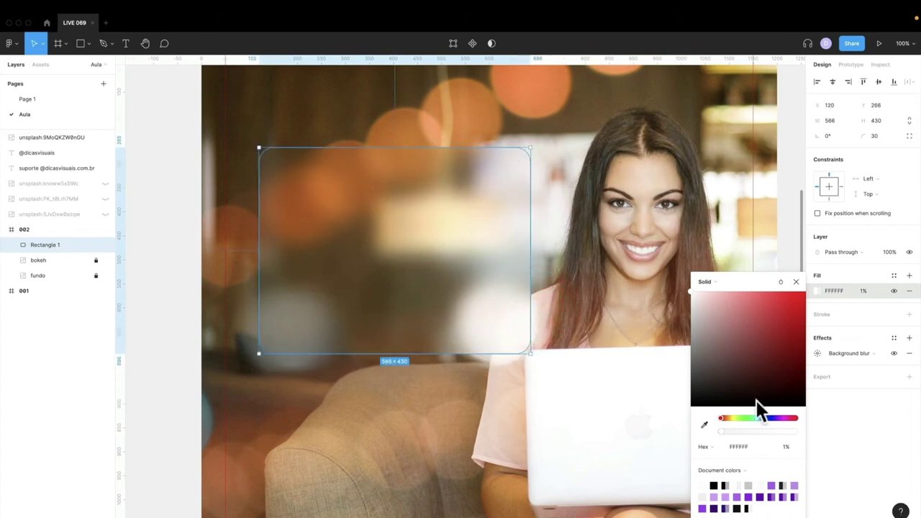
click(791, 446)
text(20)
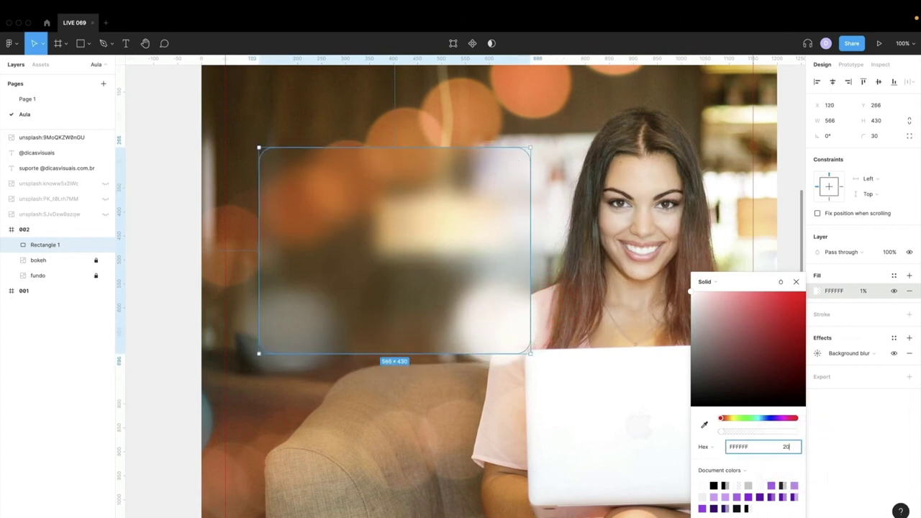
key(Return)
drag(290, 286, 286, 279)
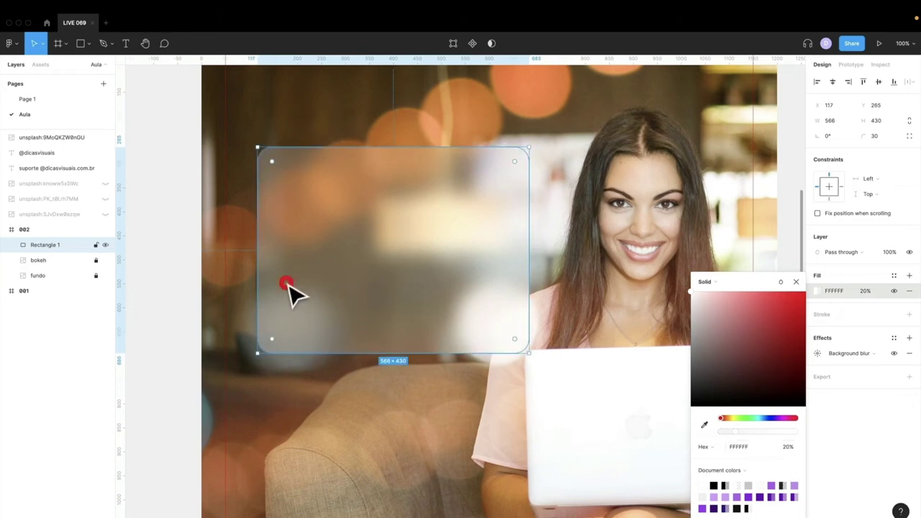
- Rename the rectangle layer to 'vidro'
double_click(49, 243)
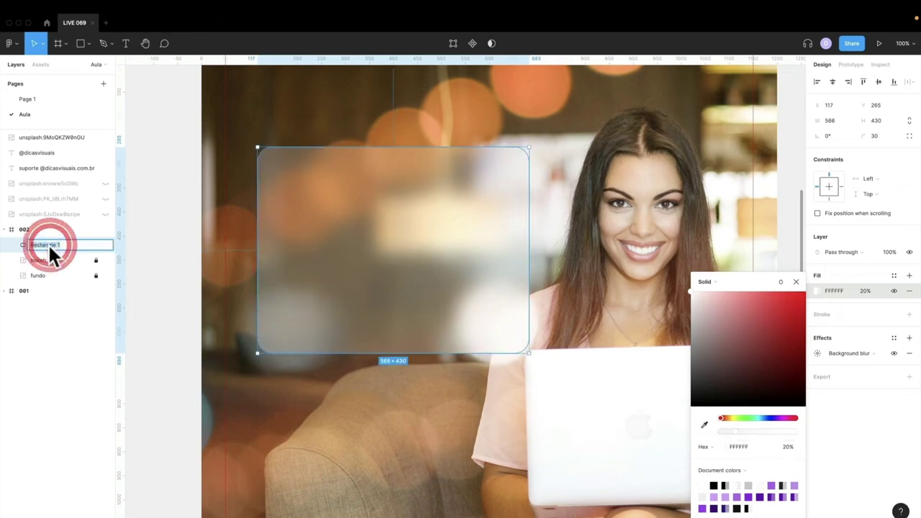
text(vidro)
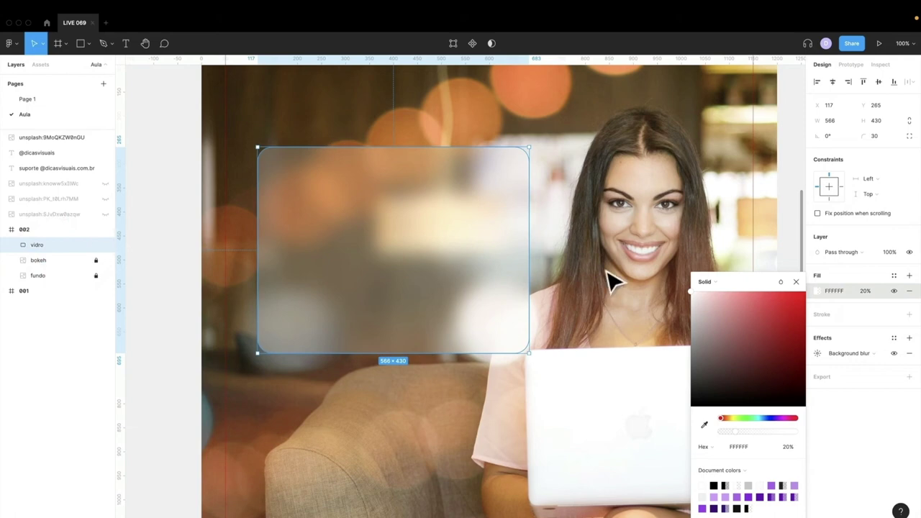
click(796, 282)
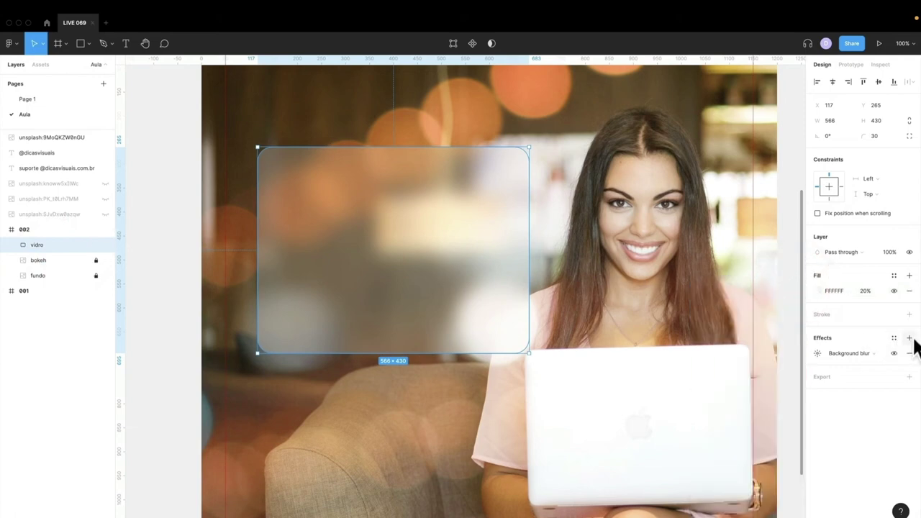
click(910, 338)
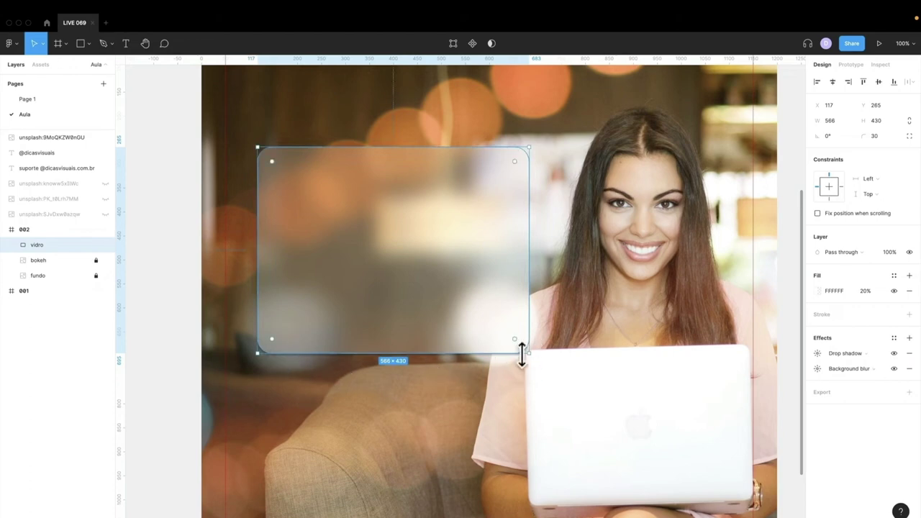
- Give the drop shadow blur 30, Y offset 32 and 35% opacity
click(817, 354)
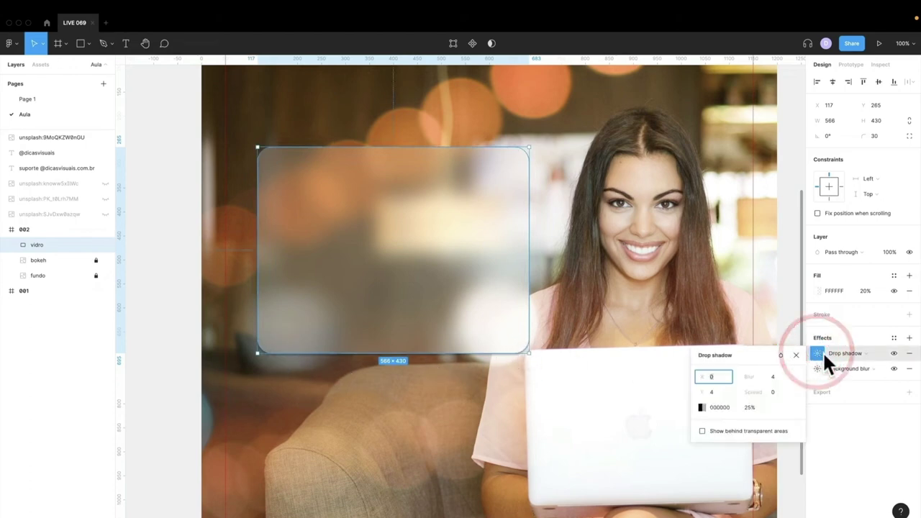
click(780, 378)
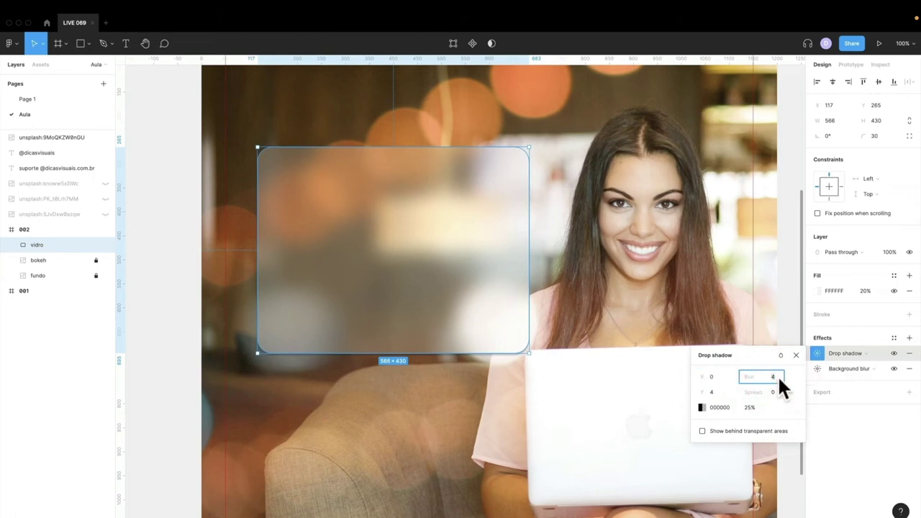
text(30)
key(Return)
drag(709, 395, 719, 391)
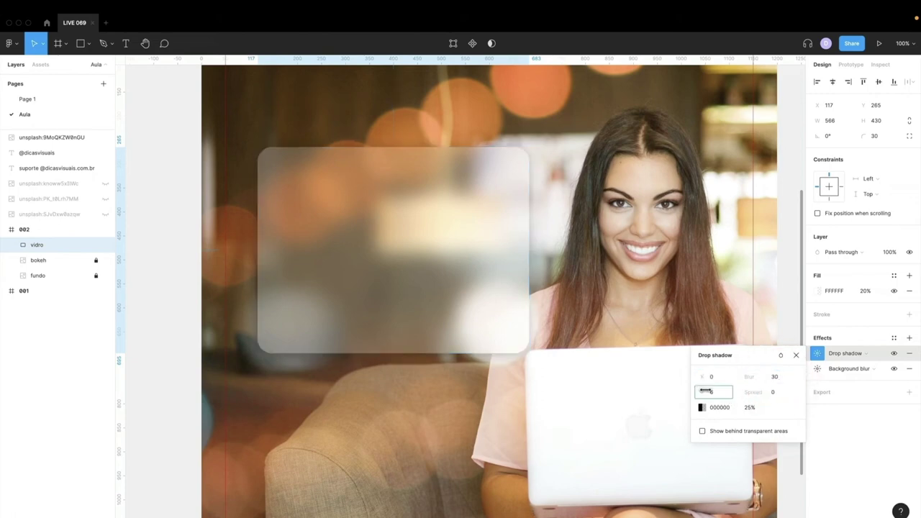
drag(726, 390, 729, 390)
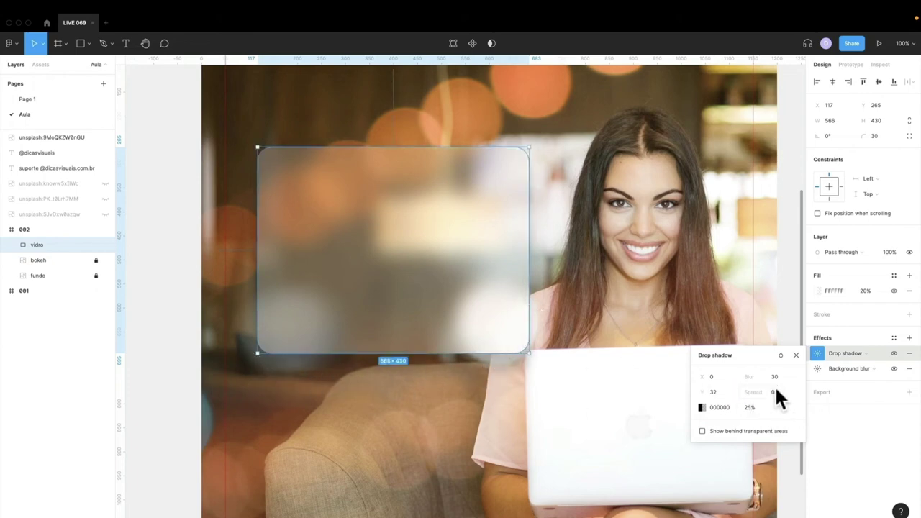
click(760, 406)
text(35)
key(Return)
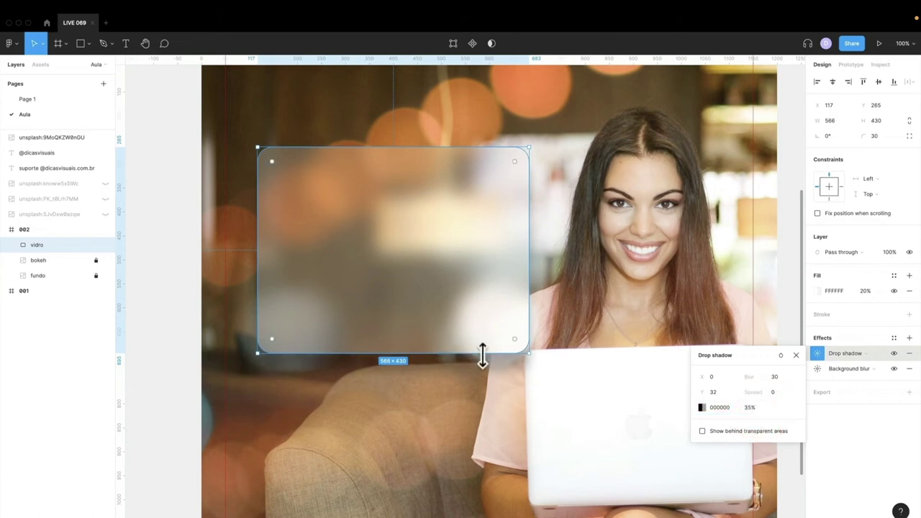
click(796, 356)
- Preview the vidro card over the photo, undo the move, and reselect it
click(178, 362)
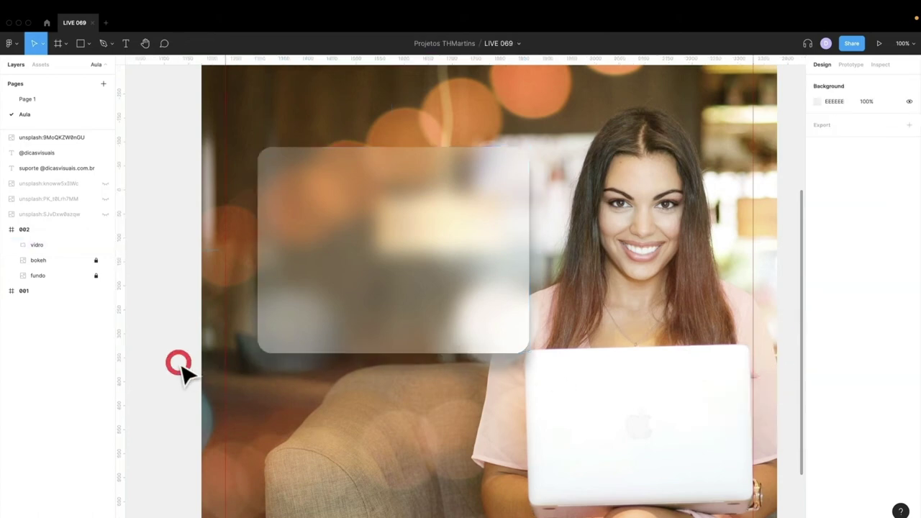
drag(461, 317, 573, 269)
key(ctrl+z)
click(566, 269)
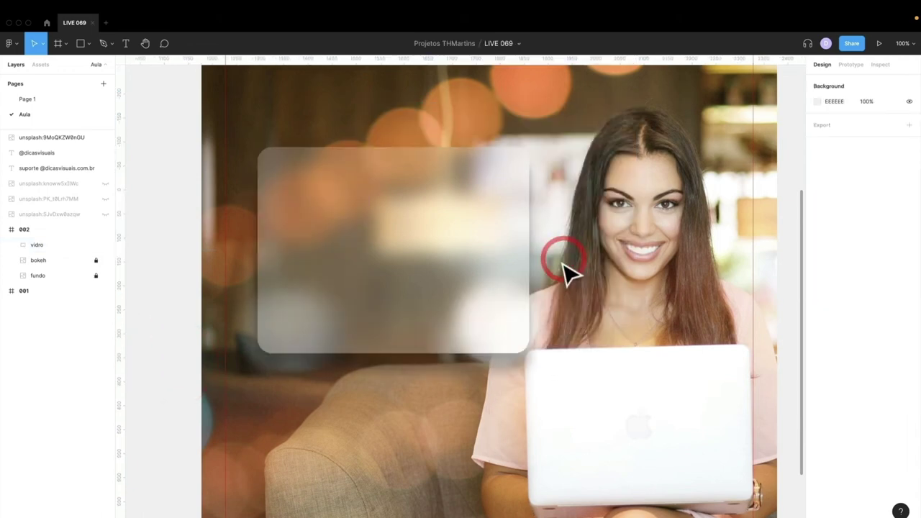
click(483, 292)
click(175, 247)
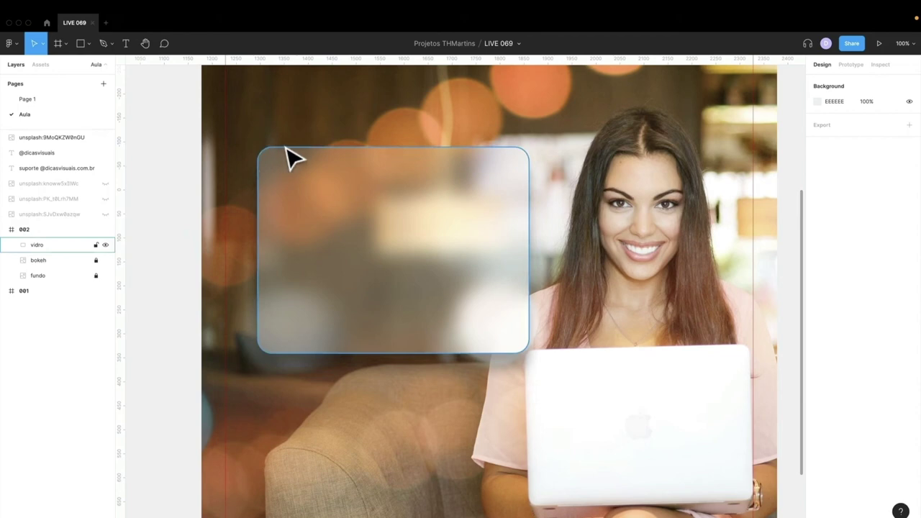
click(356, 329)
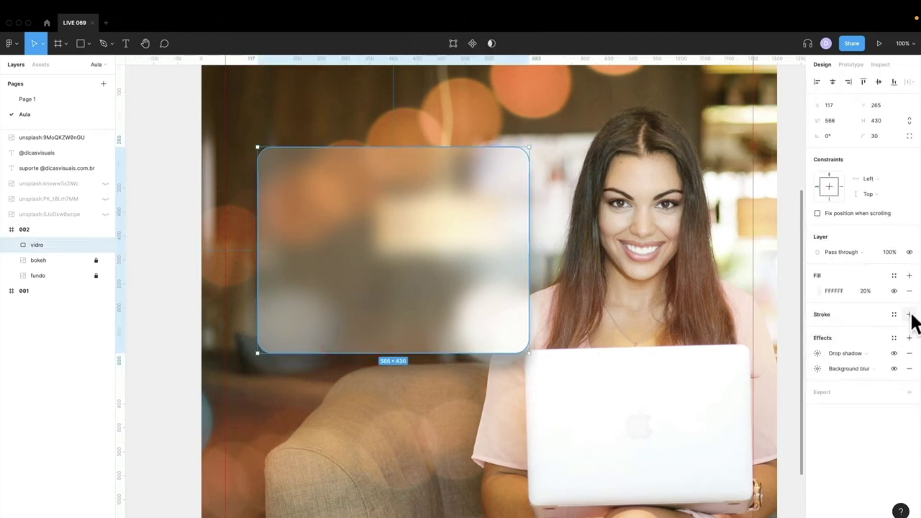
- Add a white stroke to the glass card and make it a linear gradient
click(909, 315)
click(818, 329)
drag(786, 319, 658, 280)
click(720, 281)
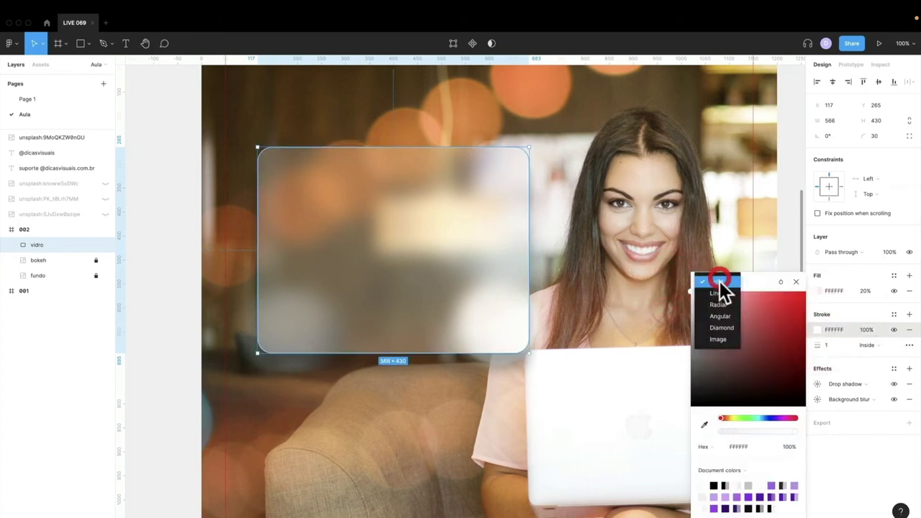
click(720, 291)
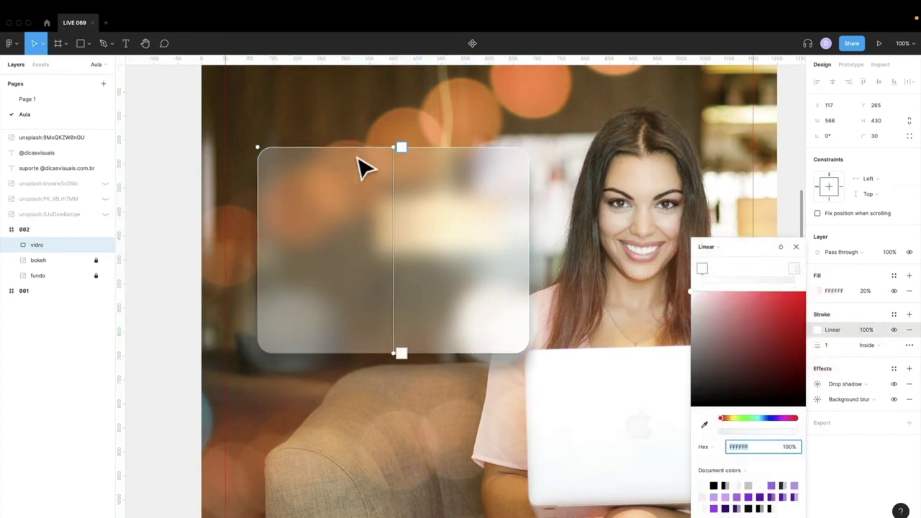
- Run the stroke gradient diagonally corner to corner and adjust its stops to fade mid-way
drag(389, 146, 267, 151)
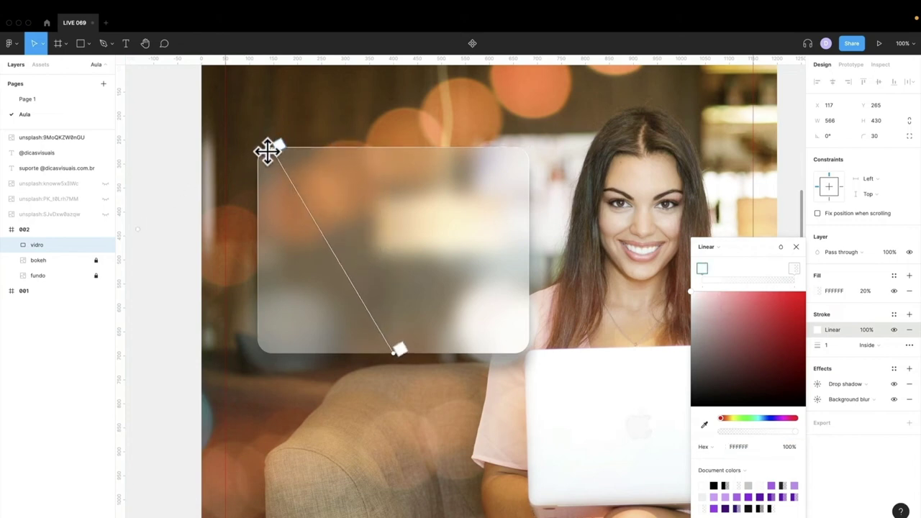
drag(395, 353, 520, 352)
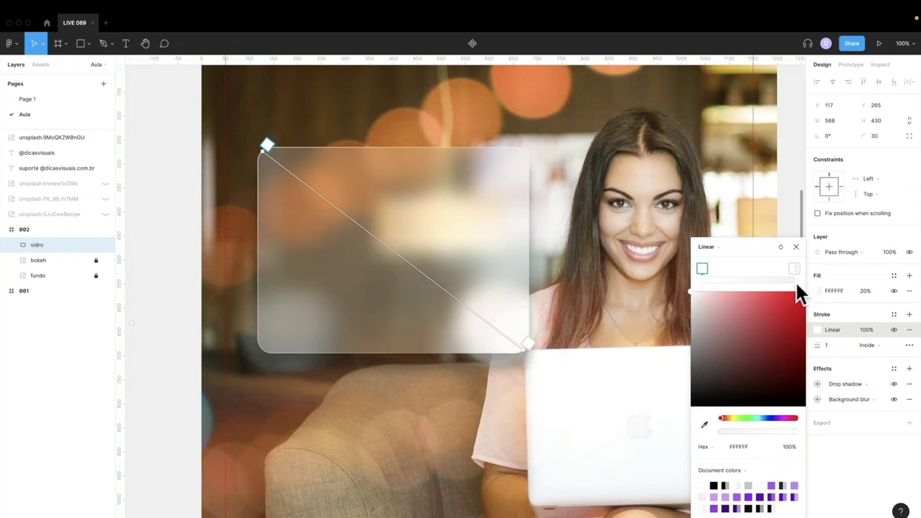
drag(702, 268, 736, 267)
click(707, 268)
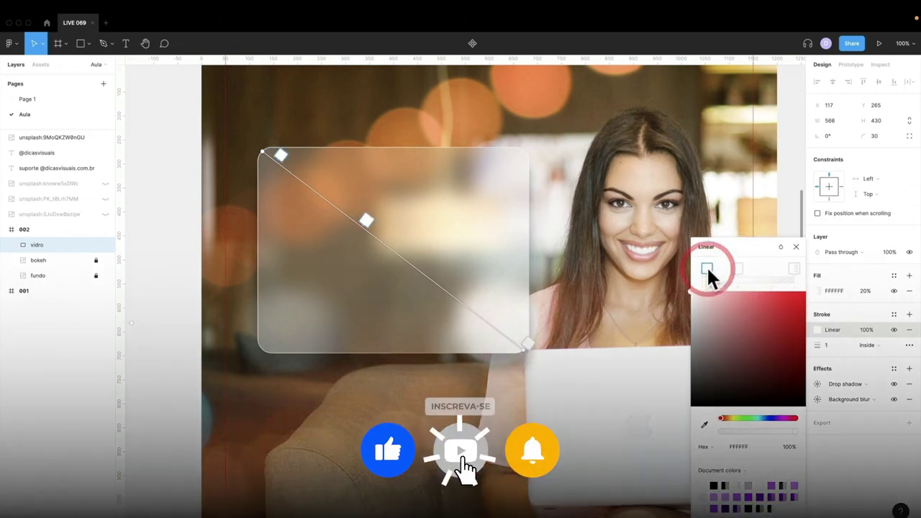
click(698, 269)
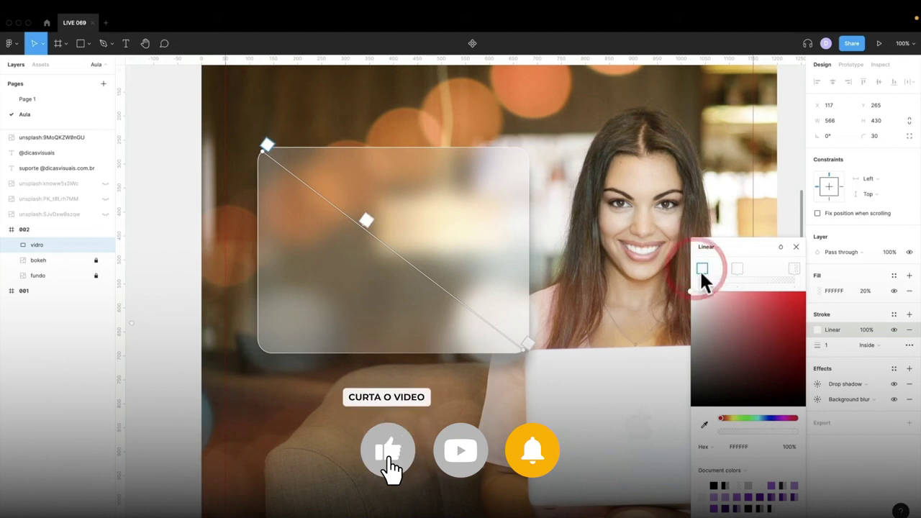
drag(737, 268, 749, 266)
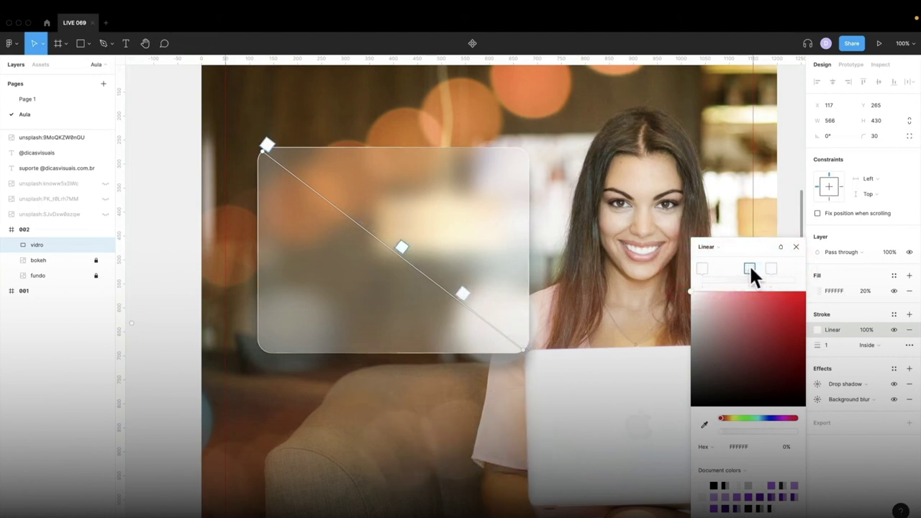
click(774, 267)
click(795, 267)
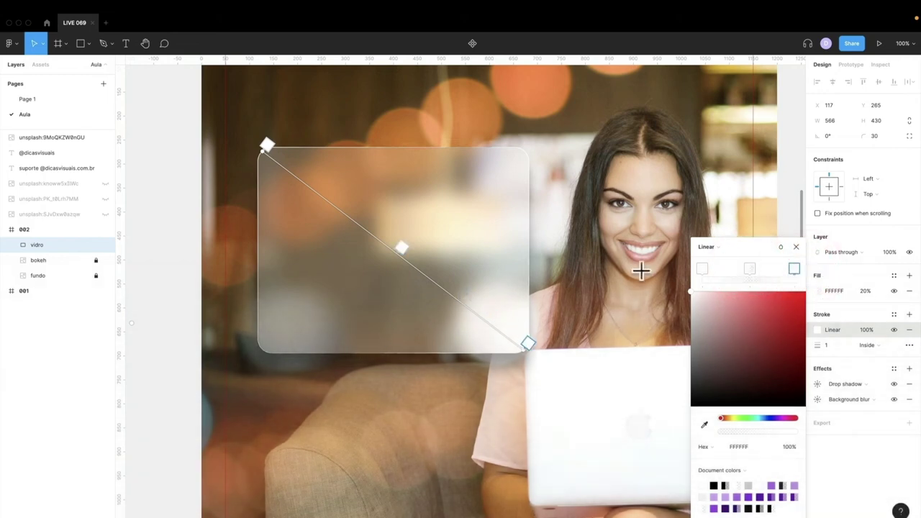
click(797, 247)
click(669, 257)
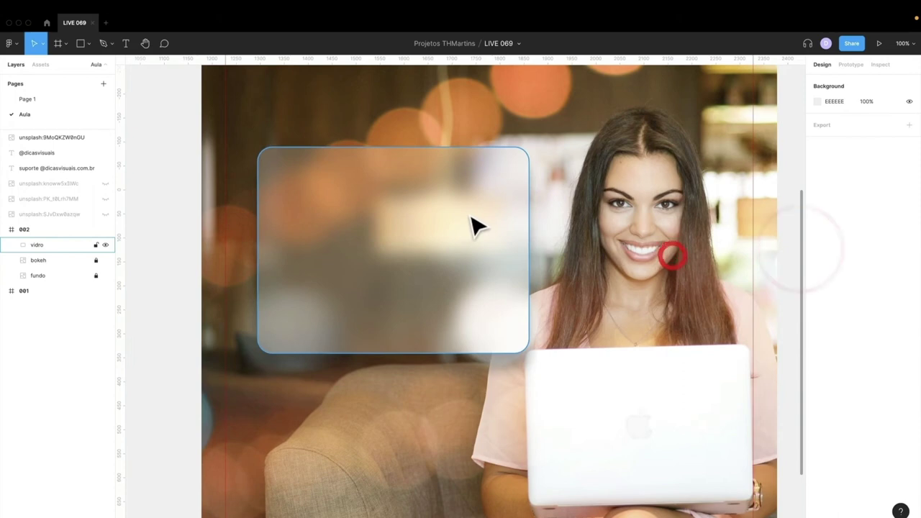
click(257, 151)
drag(488, 259, 254, 284)
scroll(up, 3)
drag(528, 267, 294, 264)
click(300, 261)
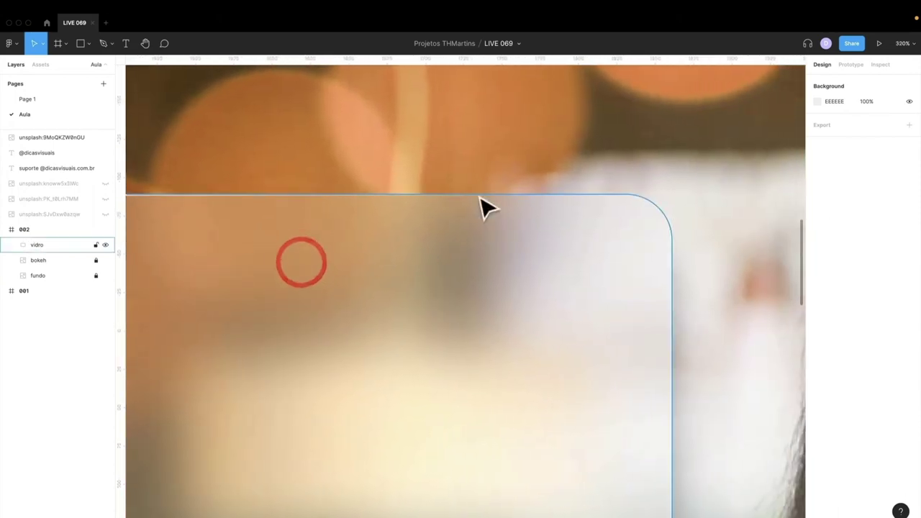
key(Escape)
scroll(left, 3)
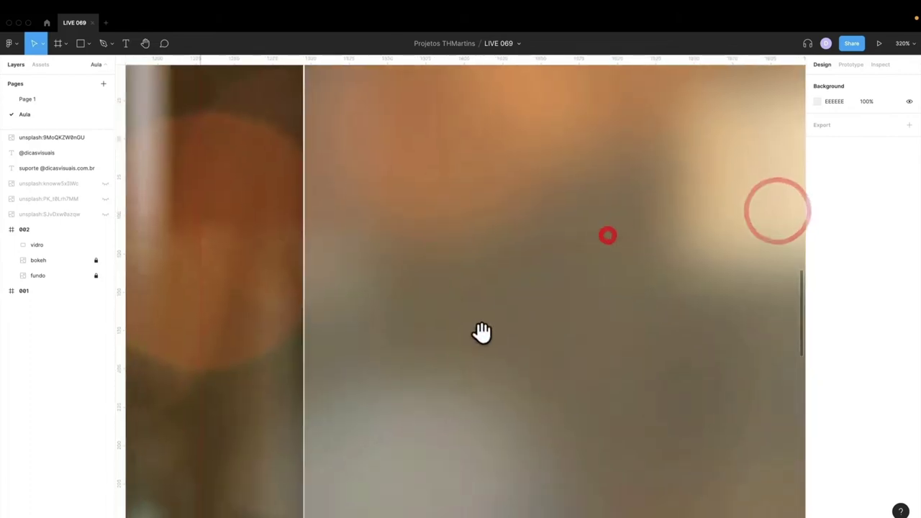
scroll(down, 3)
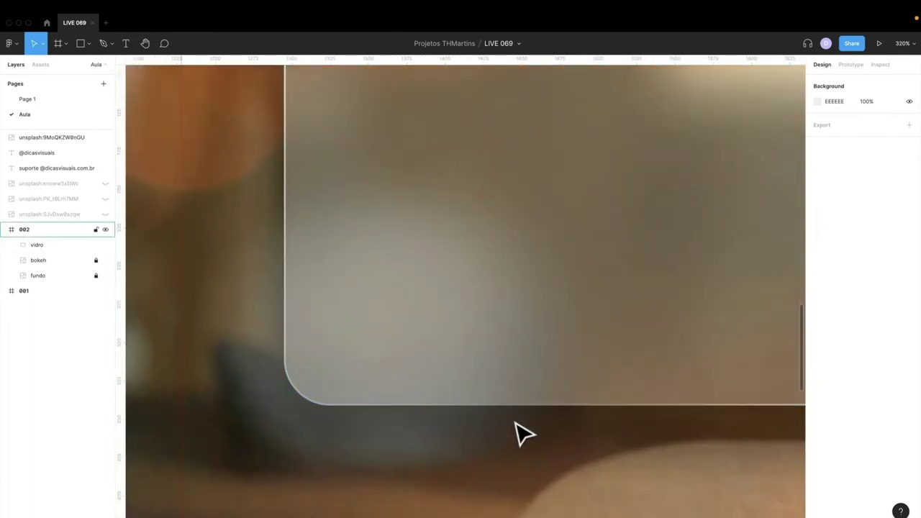
key(shift+0)
drag(545, 403, 454, 428)
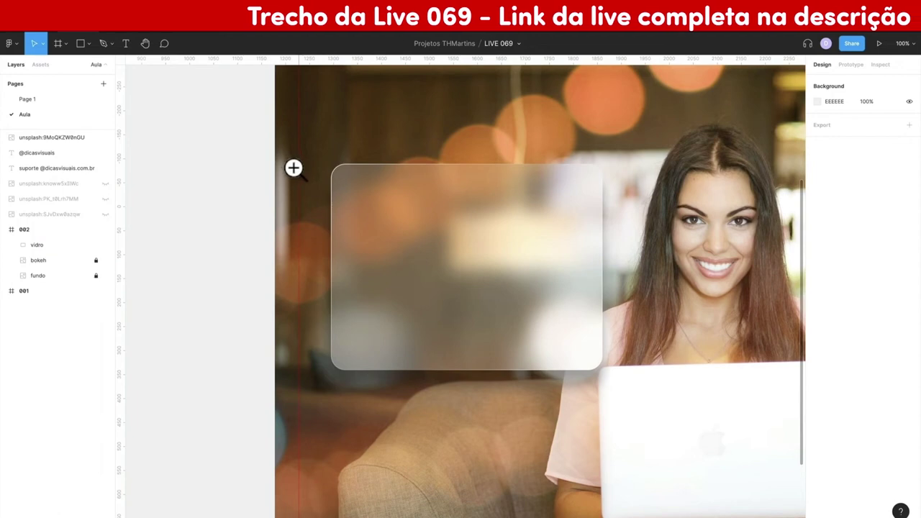
click(379, 314)
click(416, 377)
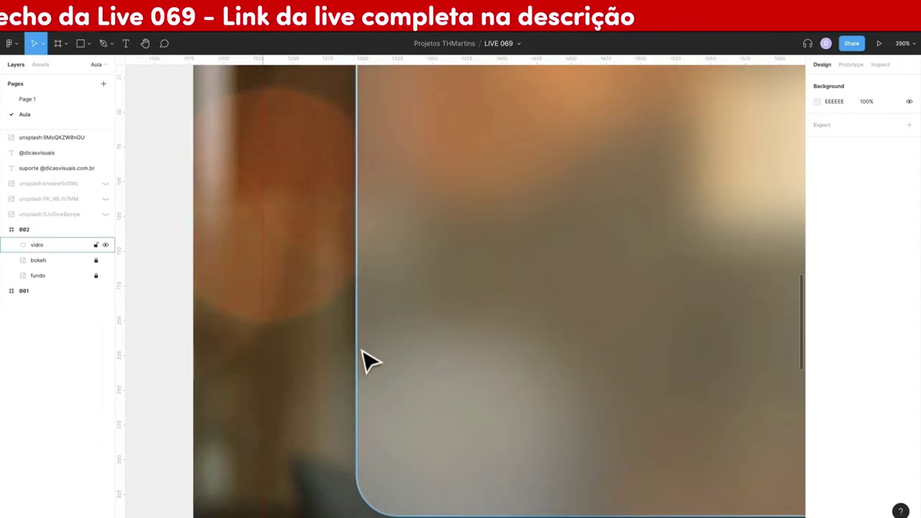
drag(364, 360, 362, 267)
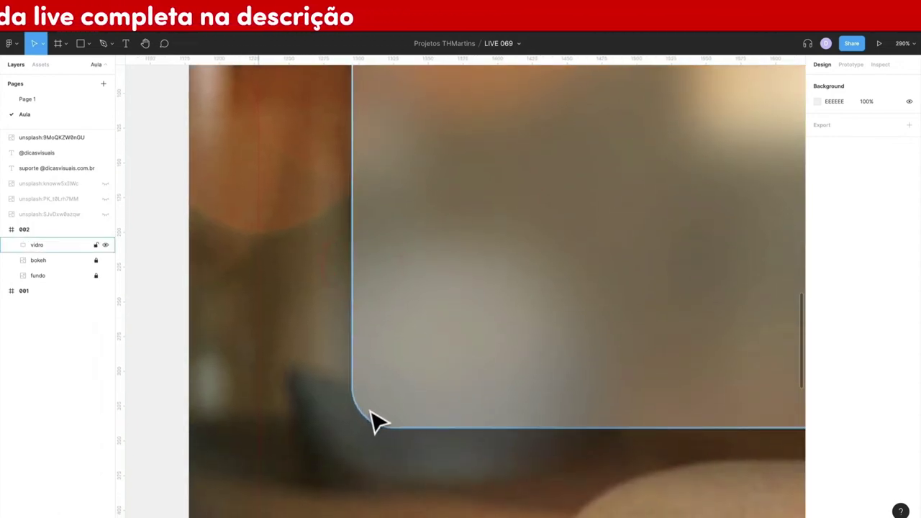
scroll(down, 3)
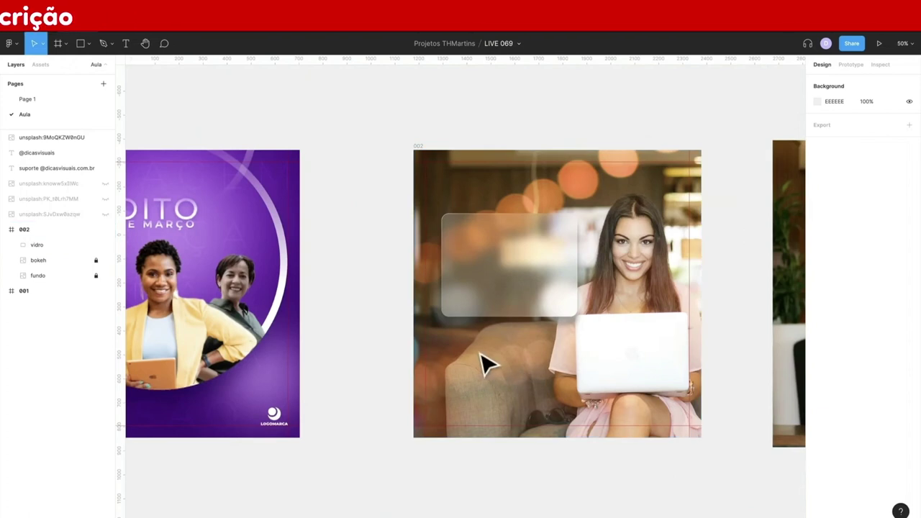
scroll(up, 3)
scroll(right, 3)
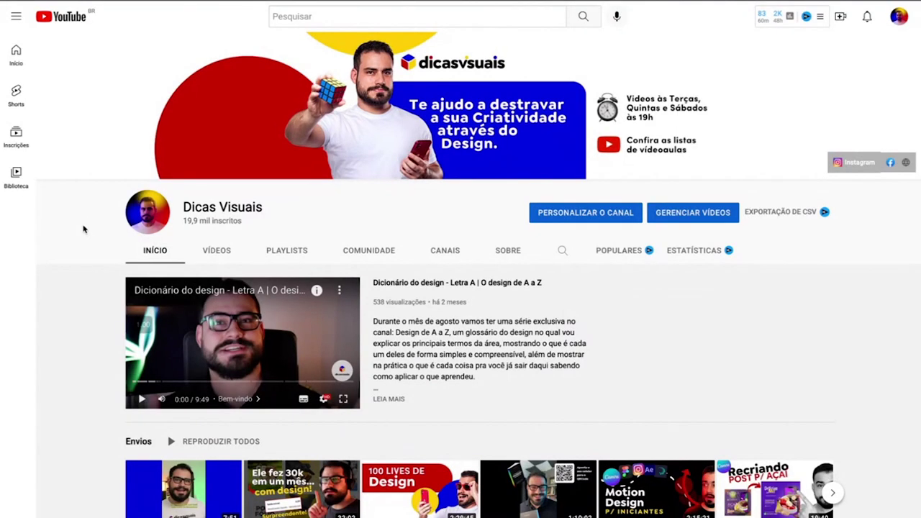
- Open the channel's VÍDEOS tab and browse its full list of videos
scroll(down, 3)
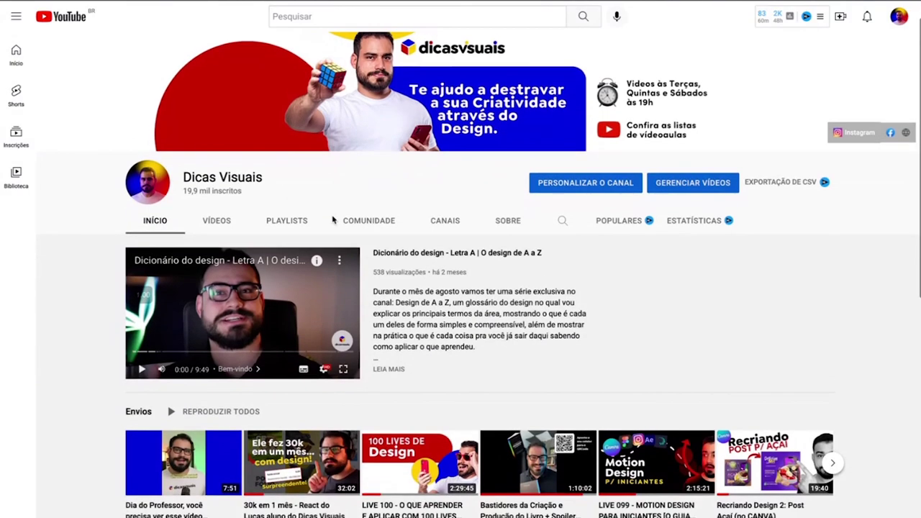
scroll(down, 3)
scroll(down, 3)
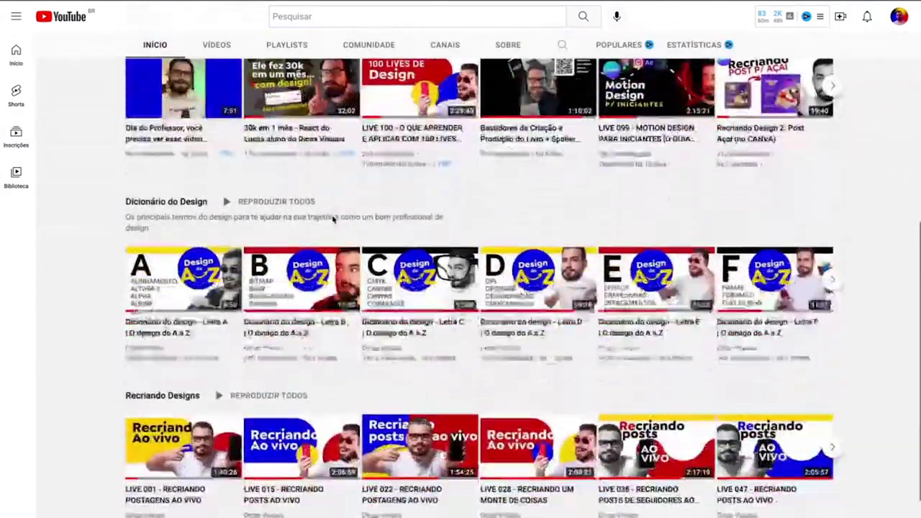
scroll(up, 3)
click(216, 238)
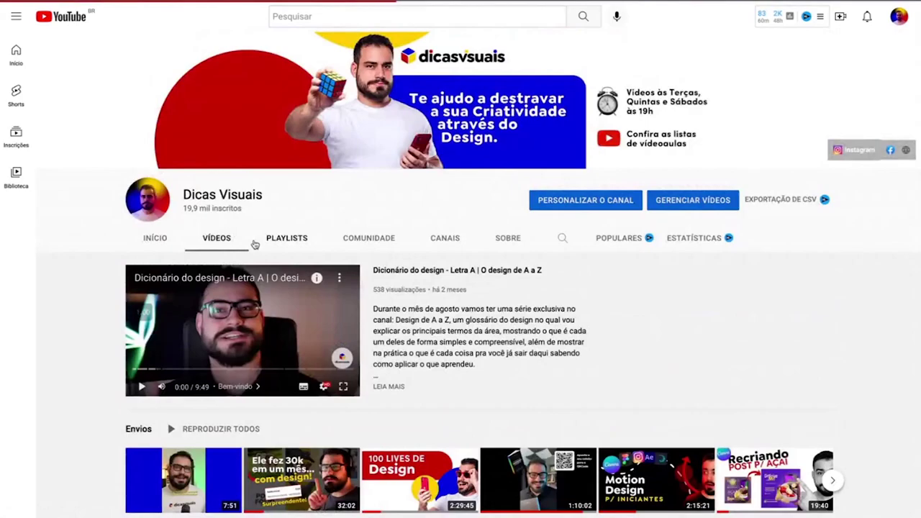
scroll(down, 3)
scroll(down, 3)
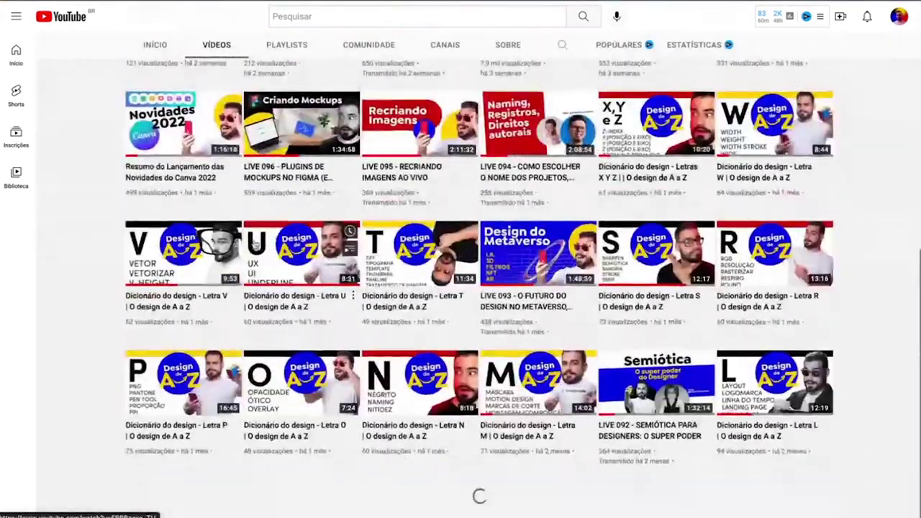
scroll(down, 3)
scroll(down, 3)
scroll(down, 3)
scroll(down, 3)
scroll(up, 3)
scroll(up, 3)
scroll(up, 3)
scroll(up, 3)
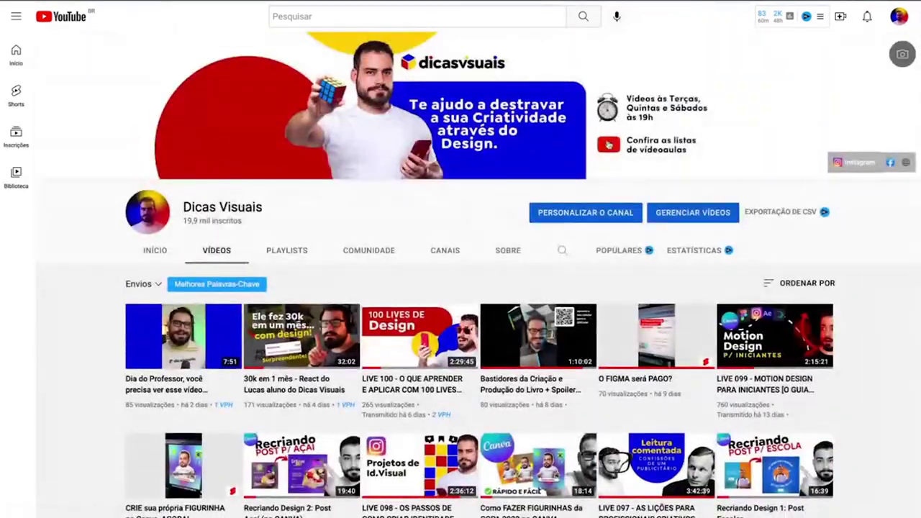
- Search within the channel for 'cor' and look over the results
click(563, 252)
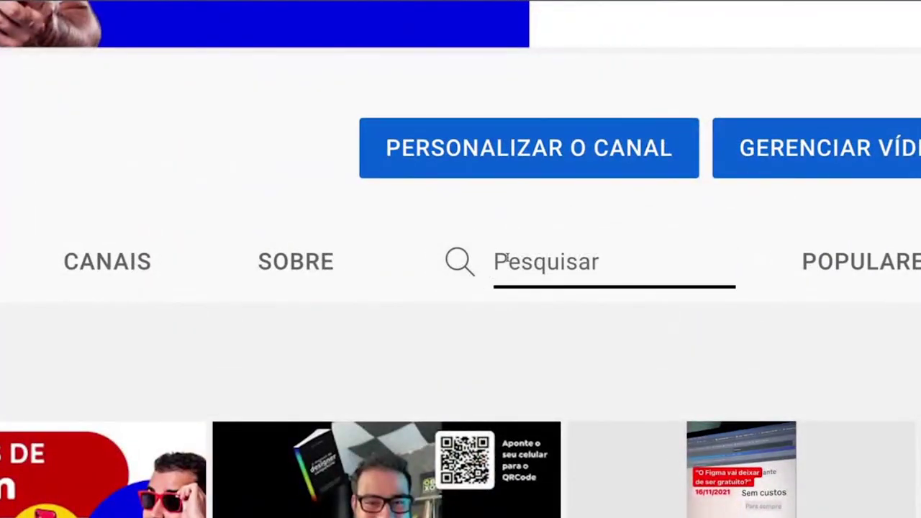
text(cor)
key(Return)
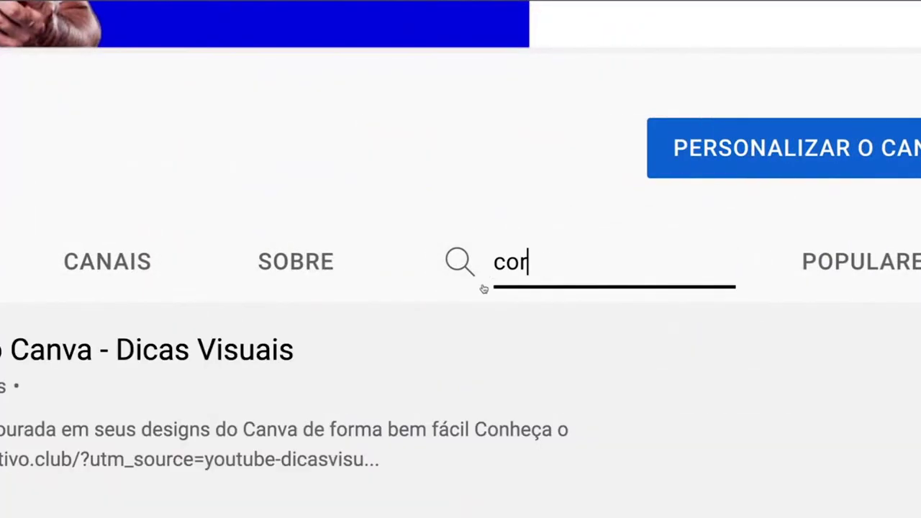
scroll(down, 3)
scroll(down, 3)
scroll(up, 3)
- Replace the search term with 'logomarcas' and browse the logo-making videos found
triple_click(607, 254)
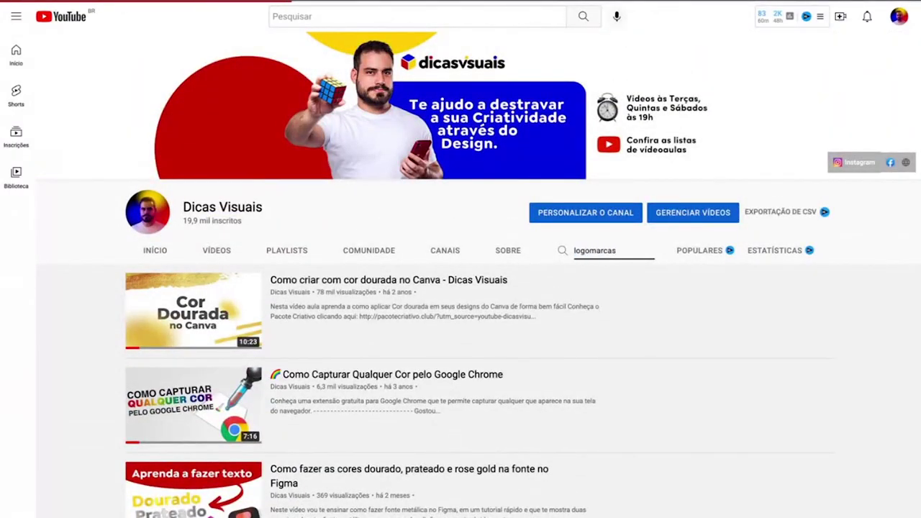
key(Return)
scroll(down, 3)
scroll(down, 3)
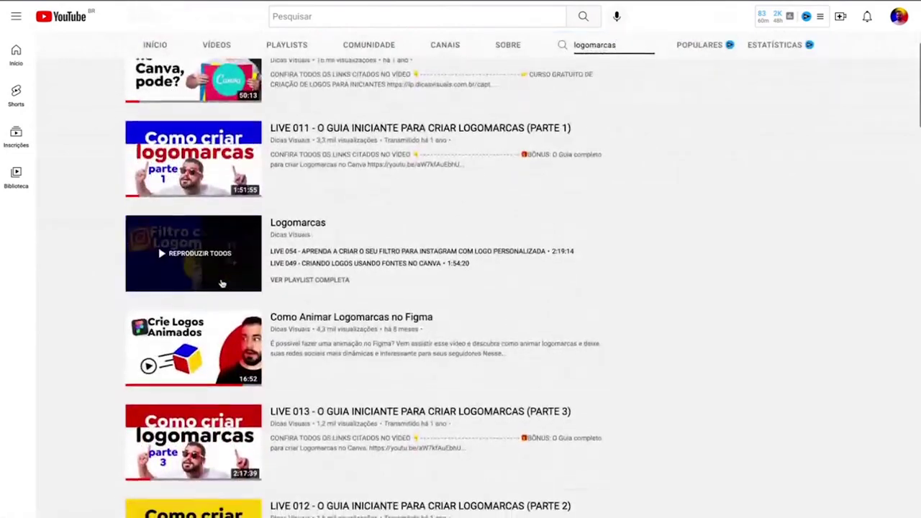
scroll(down, 3)
scroll(up, 3)
scroll(up, 3)
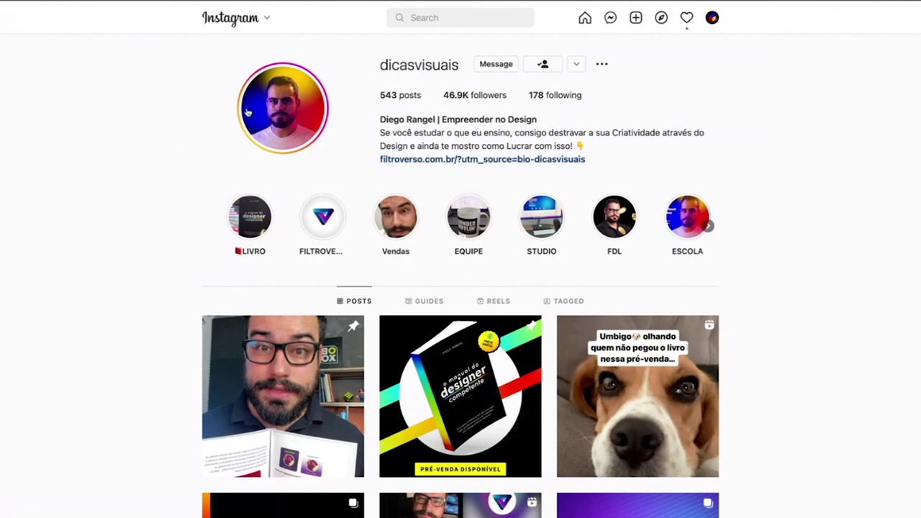
scroll(down, 3)
scroll(down, 3)
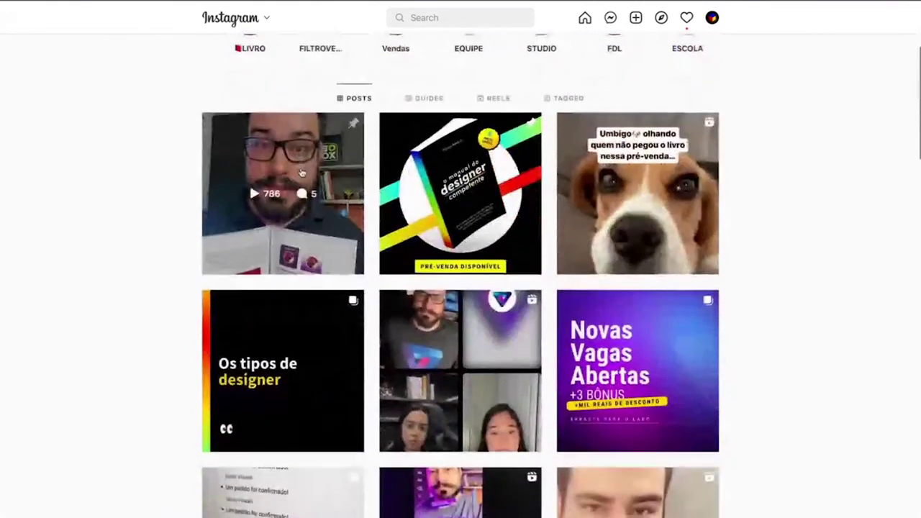
scroll(down, 3)
scroll(down, 3)
scroll(up, 3)
scroll(up, 3)
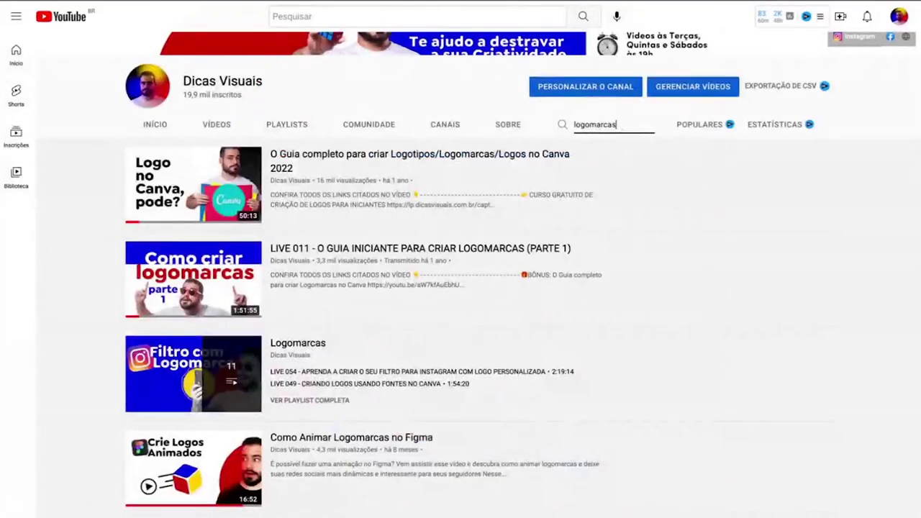
- Scroll up to the top of the channel's 'logomarcas' search results
scroll(up, 3)
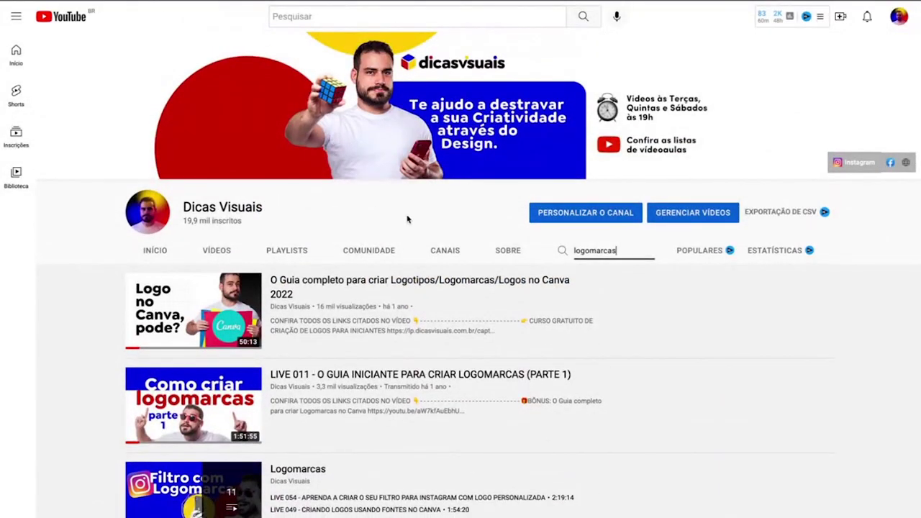